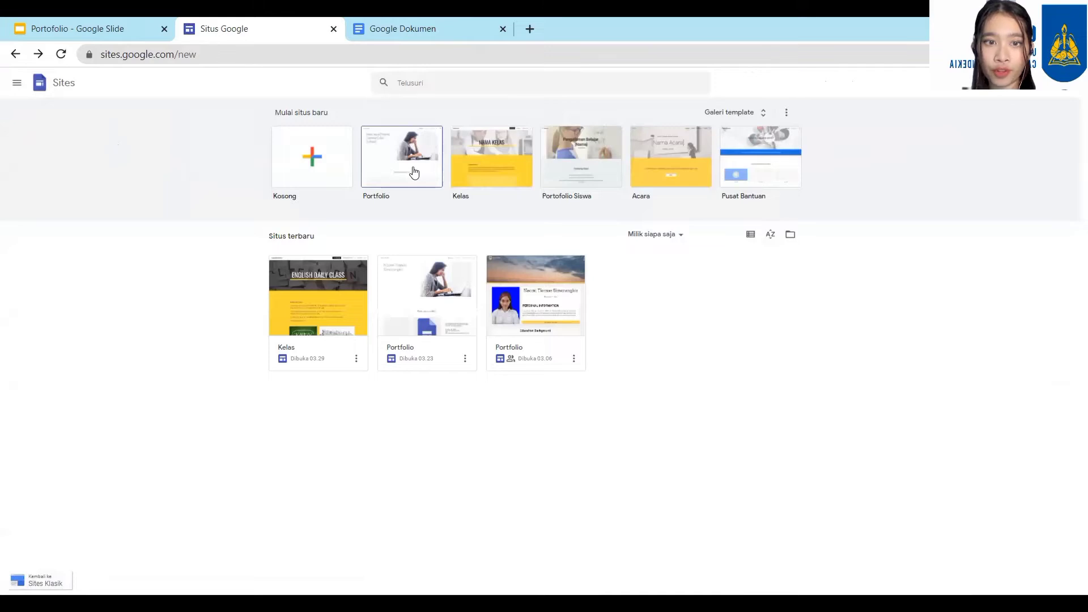
- Create a site from the Portfolio template and replace the intro heading text with the owner's full name
{"action": "left_click", "coordinate": [414, 172]}
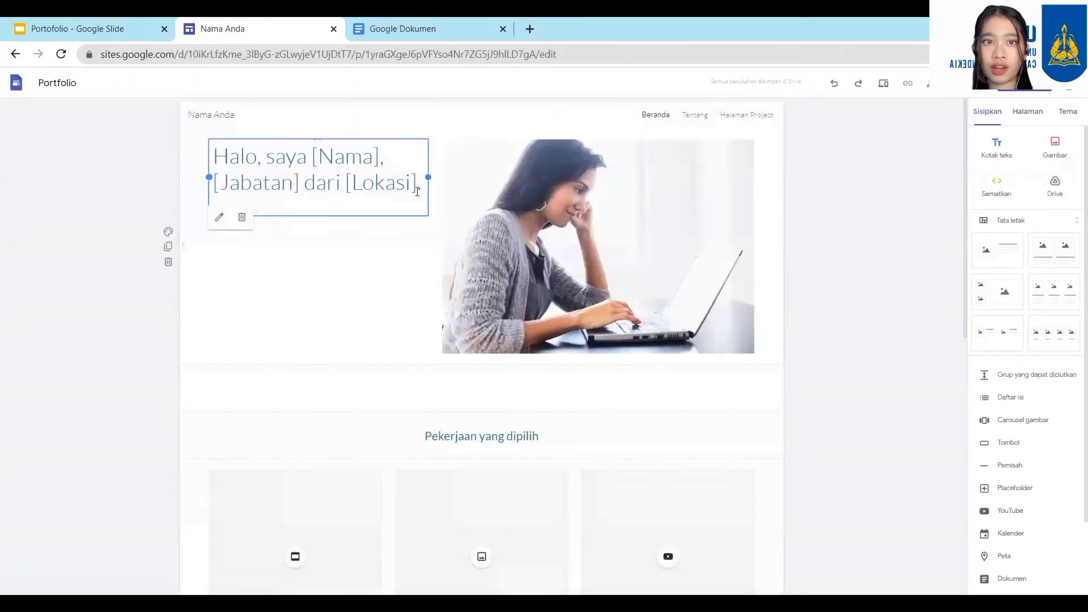
{"action": "left_click", "coordinate": [417, 191]}
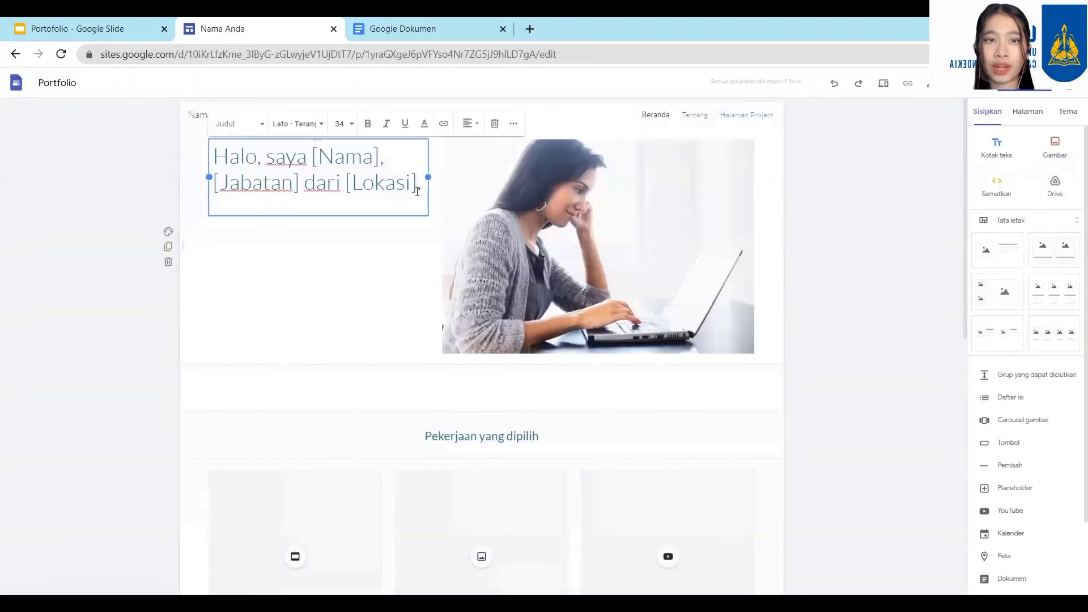
{"action": "left_click_drag", "start_coordinate": [420, 185], "coordinate": [217, 150]}
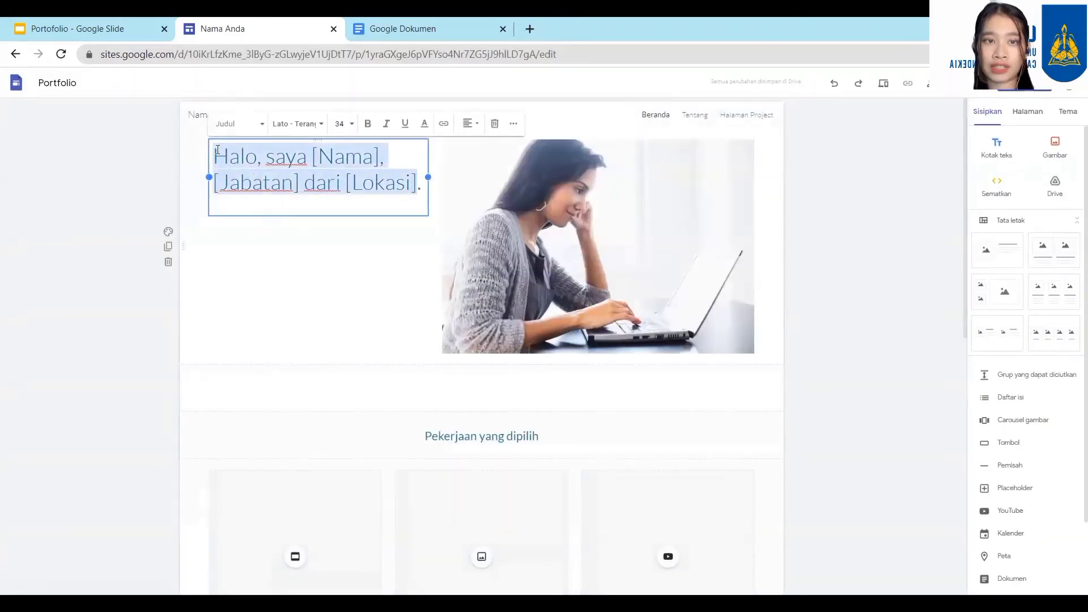
{"action": "type", "text": "NAOMI"}
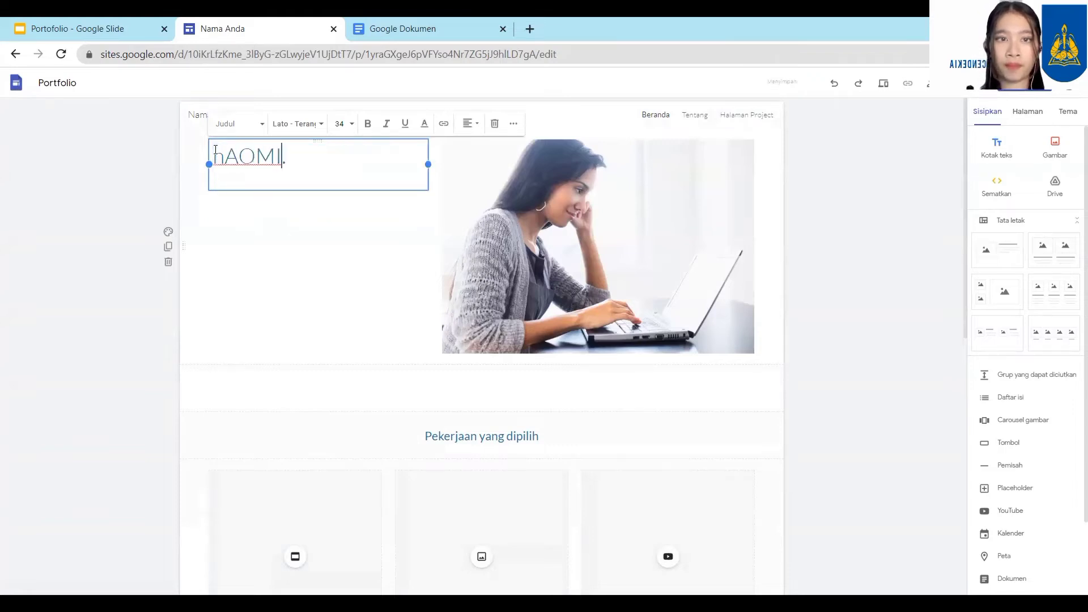
{"action": "key", "text": "BackSpace"}
{"action": "key", "text": "BackSpace"}
{"action": "key", "text": "BackSpace"}
{"action": "key", "text": "BackSpace"}
{"action": "type", "text": "aomi "}
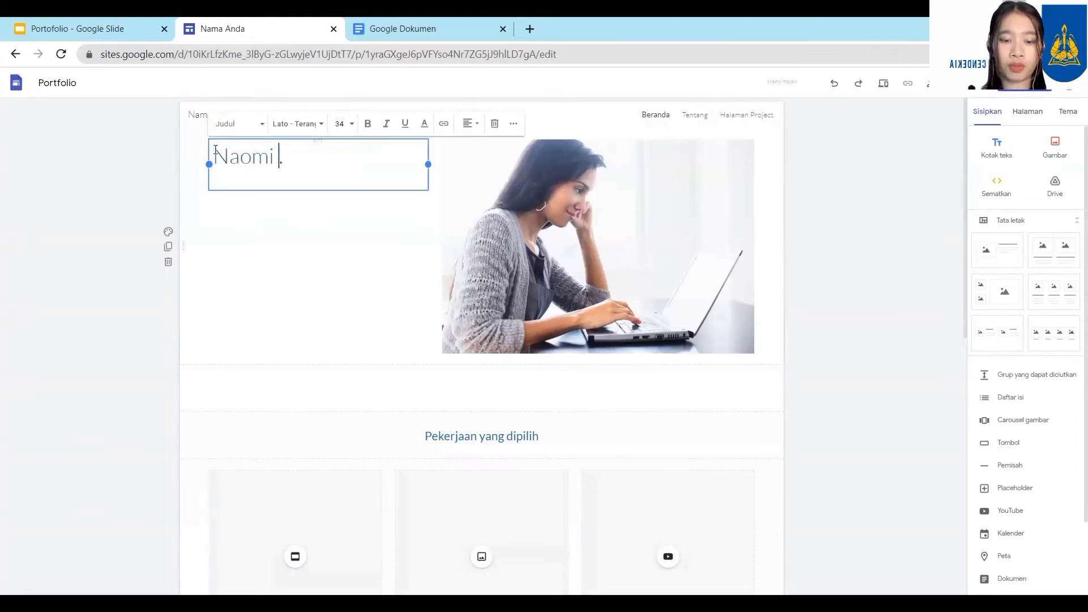
{"action": "type", "text": "Tiomas Simorangkir"}
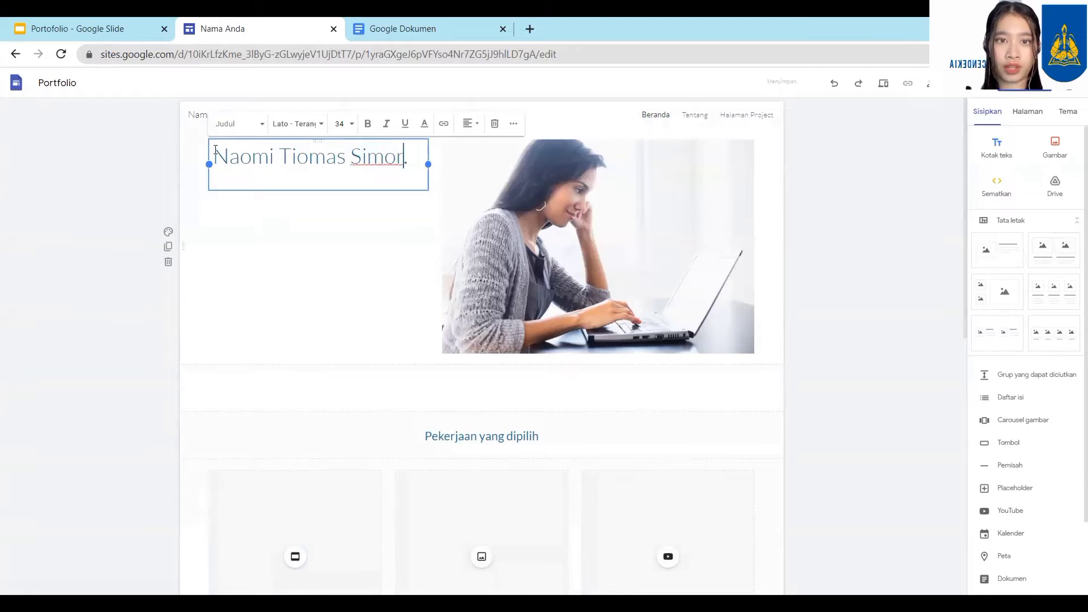
- Replace the header photo with the SAASS image uploaded from the Downloads folder
{"action": "left_click", "coordinate": [572, 199]}
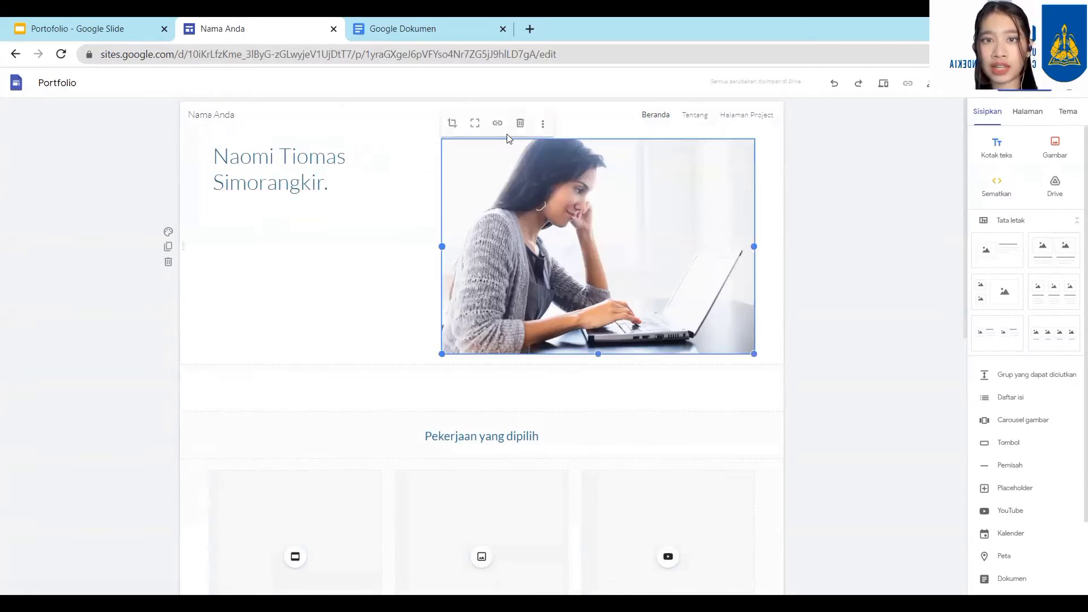
{"action": "left_click", "coordinate": [543, 124]}
{"action": "mouse_move", "coordinate": [543, 127]}
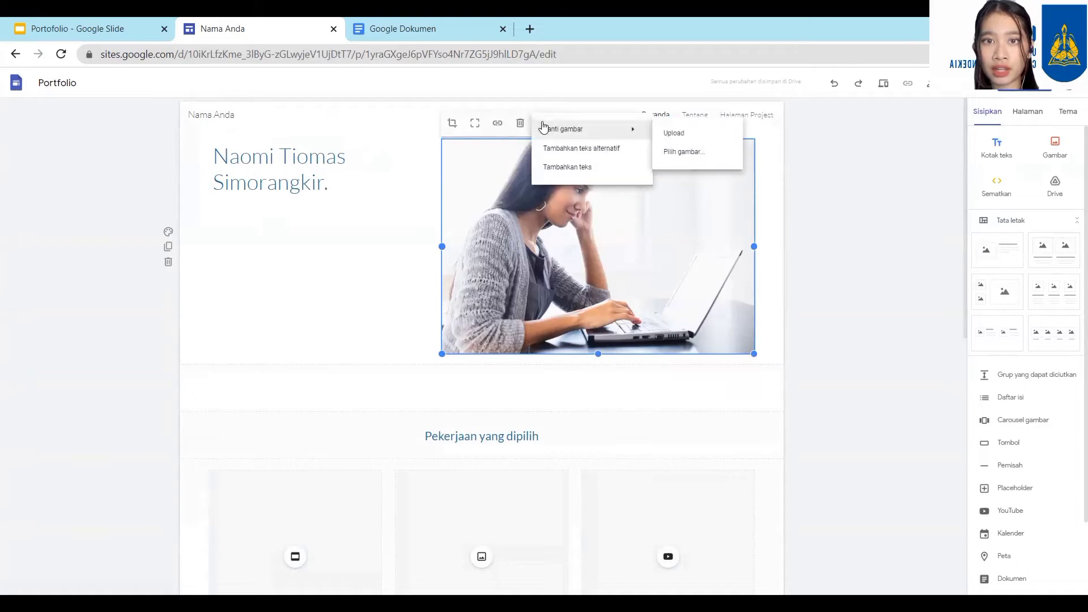
{"action": "left_click", "coordinate": [690, 135]}
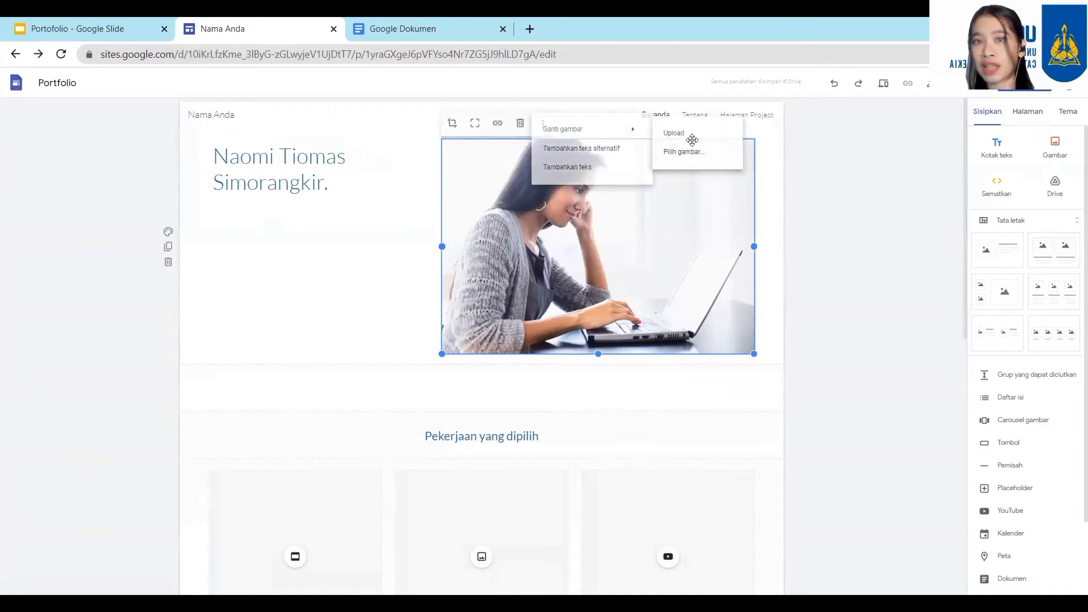
{"action": "scroll", "coordinate": [249, 220], "scroll_direction": "down", "scroll_amount": 3}
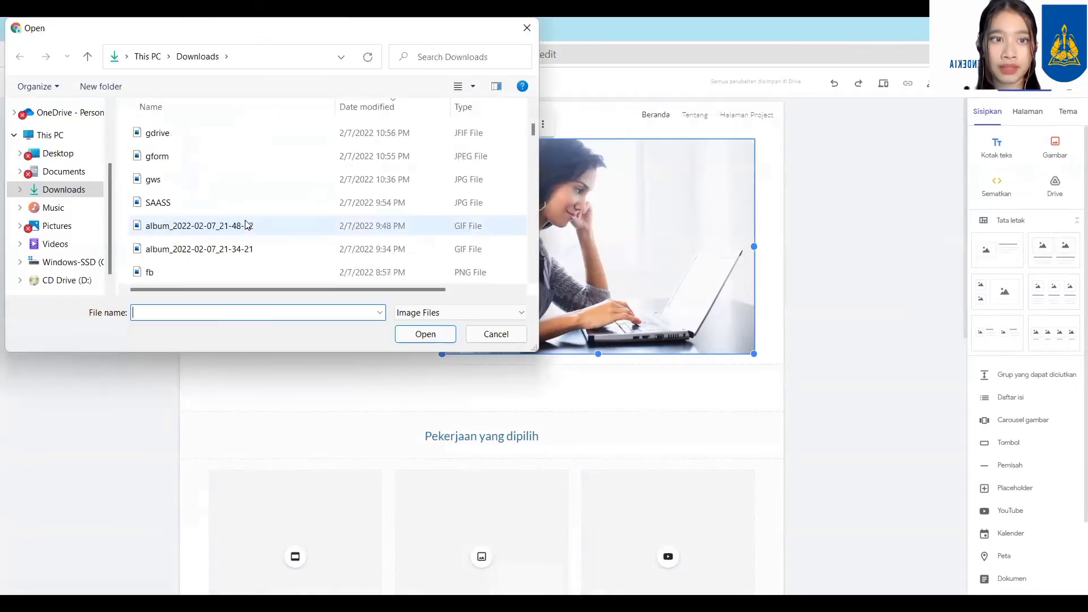
{"action": "left_click", "coordinate": [253, 202]}
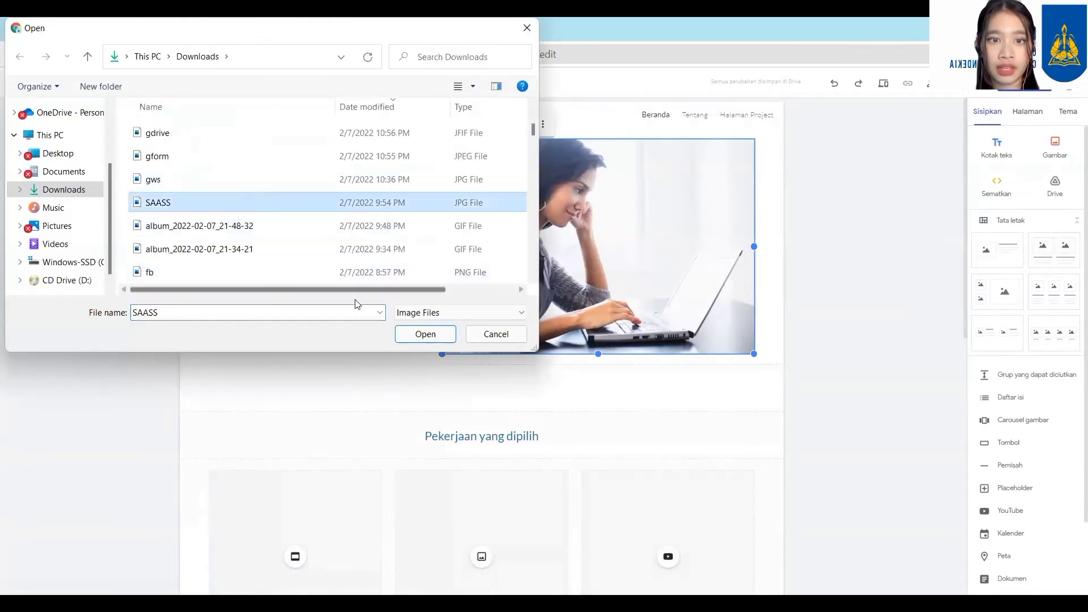
{"action": "left_click", "coordinate": [426, 333]}
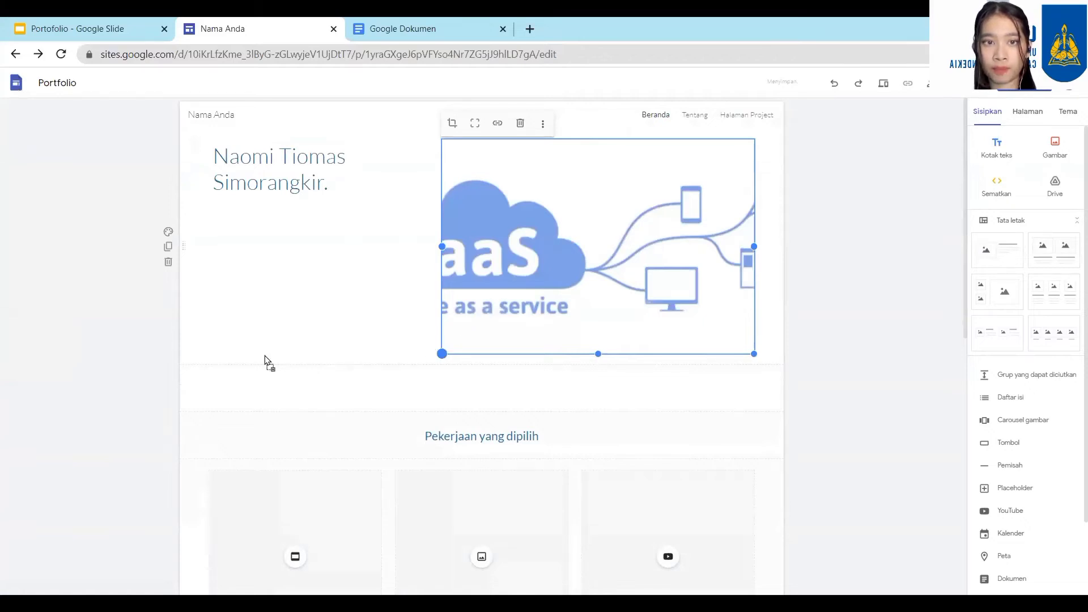
- Widen the header image toward the name heading, adjust its height, and link it to youtube.com
{"action": "left_click_drag", "start_coordinate": [264, 355], "coordinate": [302, 357]}
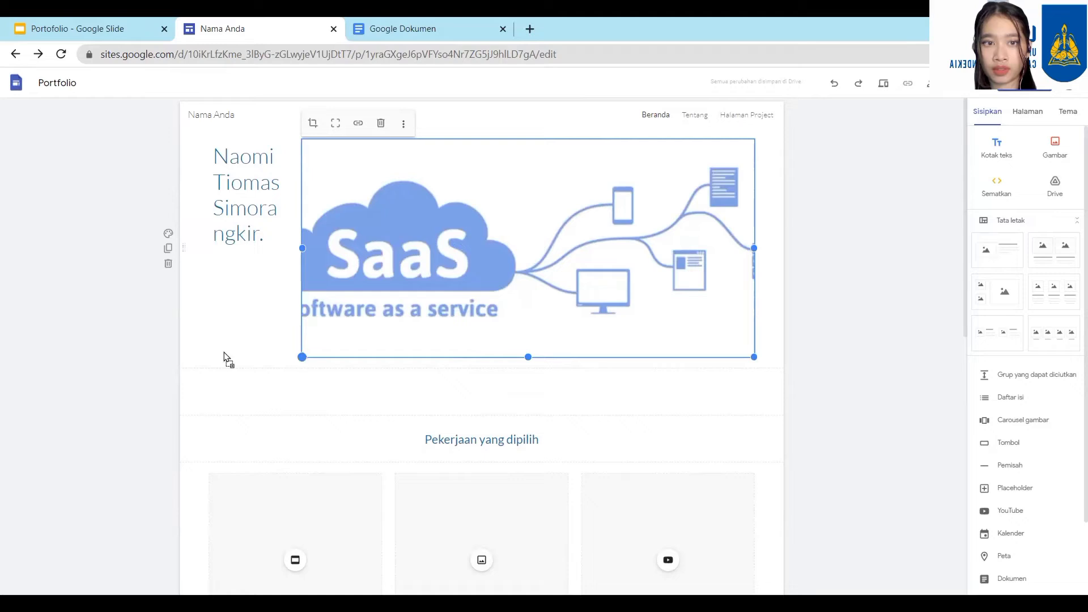
{"action": "left_click", "coordinate": [579, 358]}
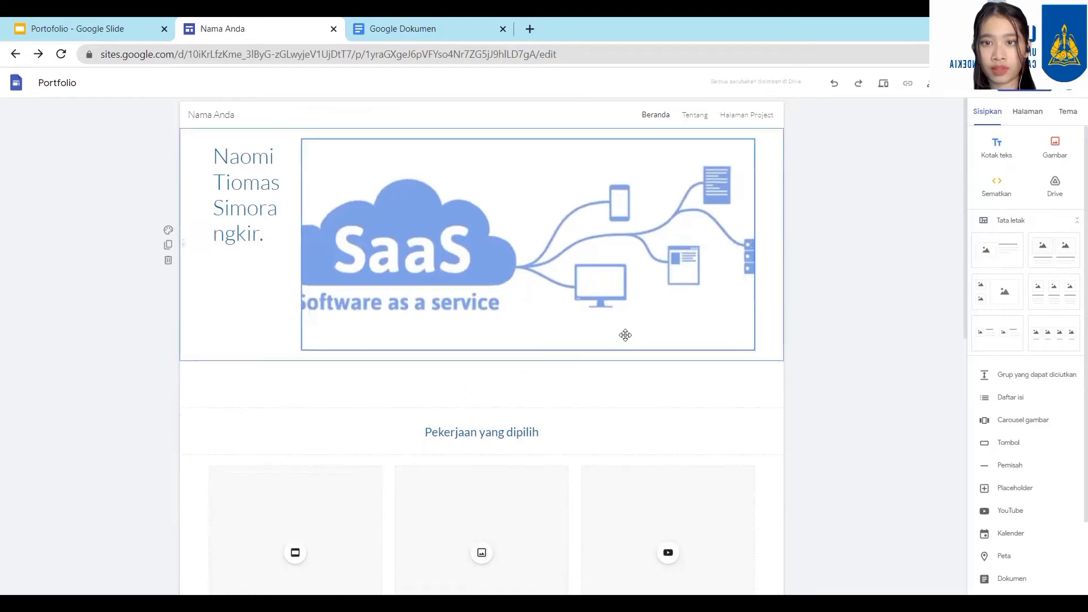
{"action": "left_click", "coordinate": [686, 187]}
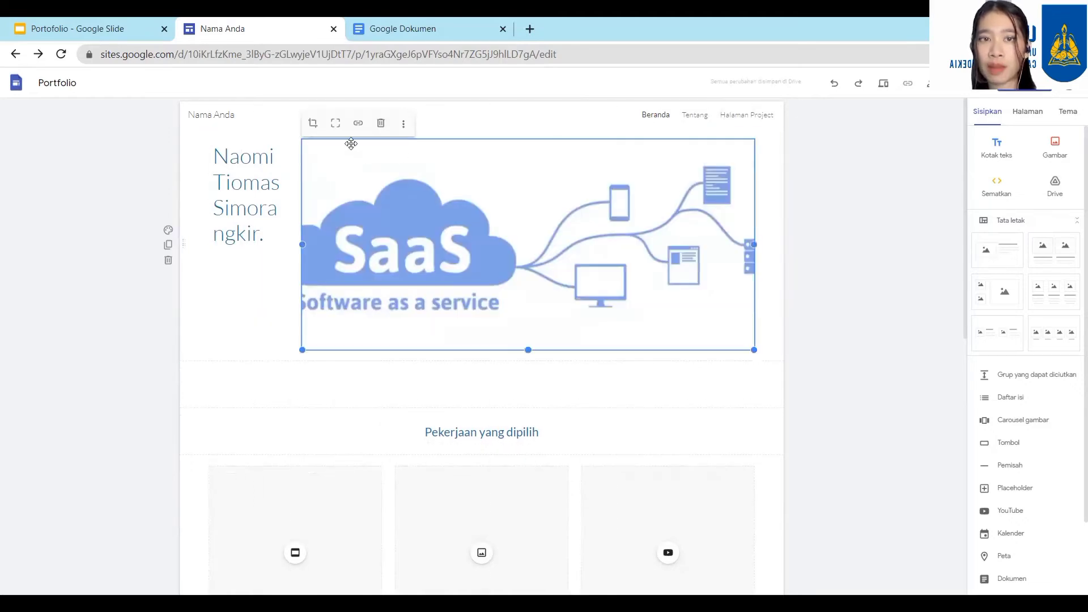
{"action": "left_click", "coordinate": [358, 123]}
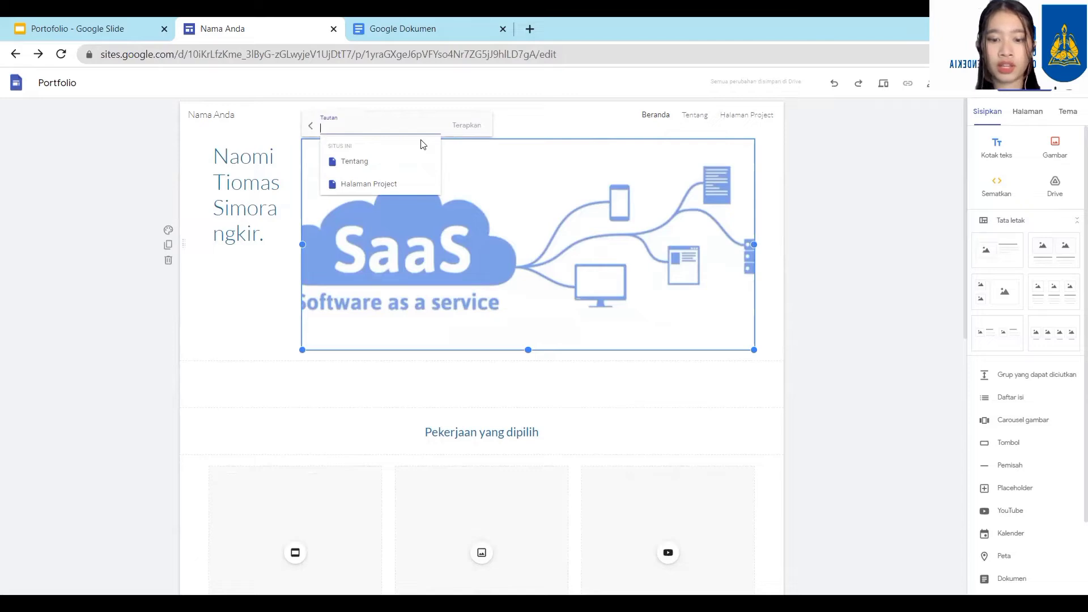
{"action": "type", "text": "youtube.com"}
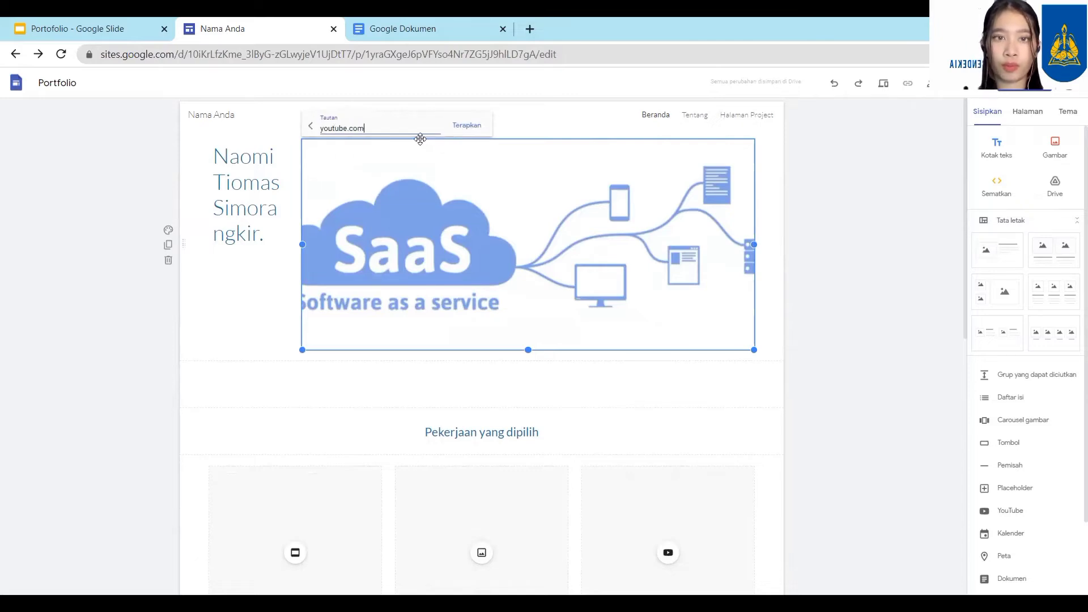
{"action": "left_click", "coordinate": [466, 125]}
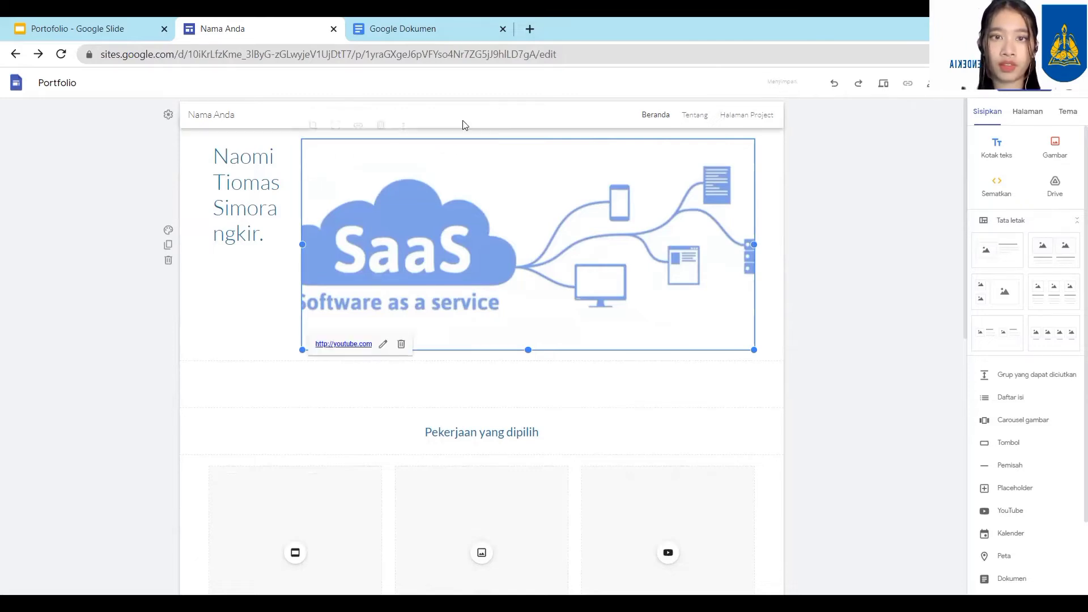
- Embed the Cloud Computing presentation in the first row's presentation placeholder under "Pekerjaan yang dipilih"
{"action": "scroll", "coordinate": [448, 380], "scroll_direction": "down", "scroll_amount": 3}
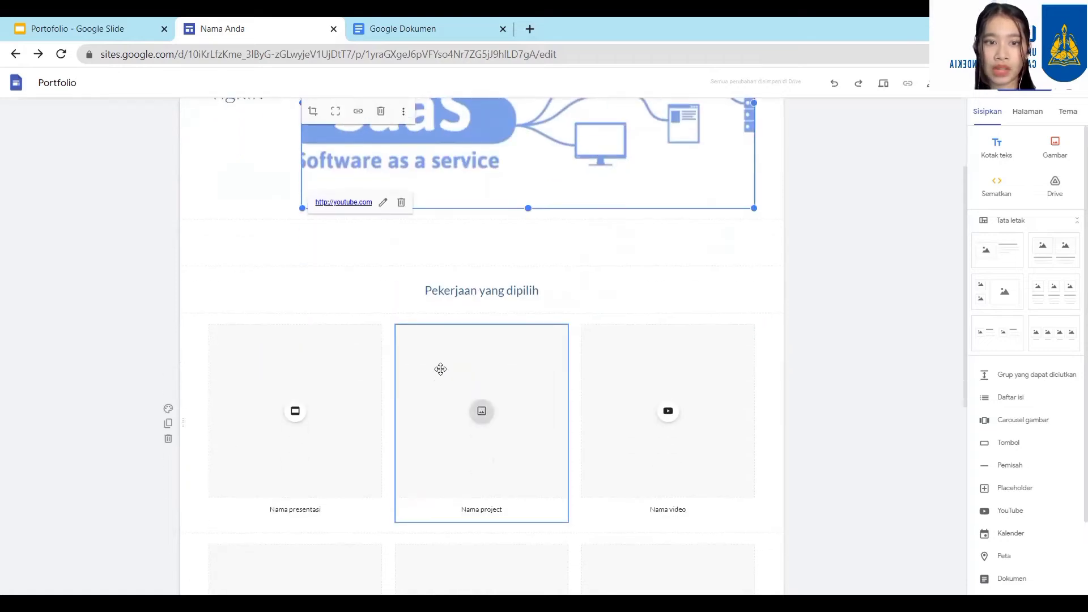
{"action": "left_click", "coordinate": [304, 409]}
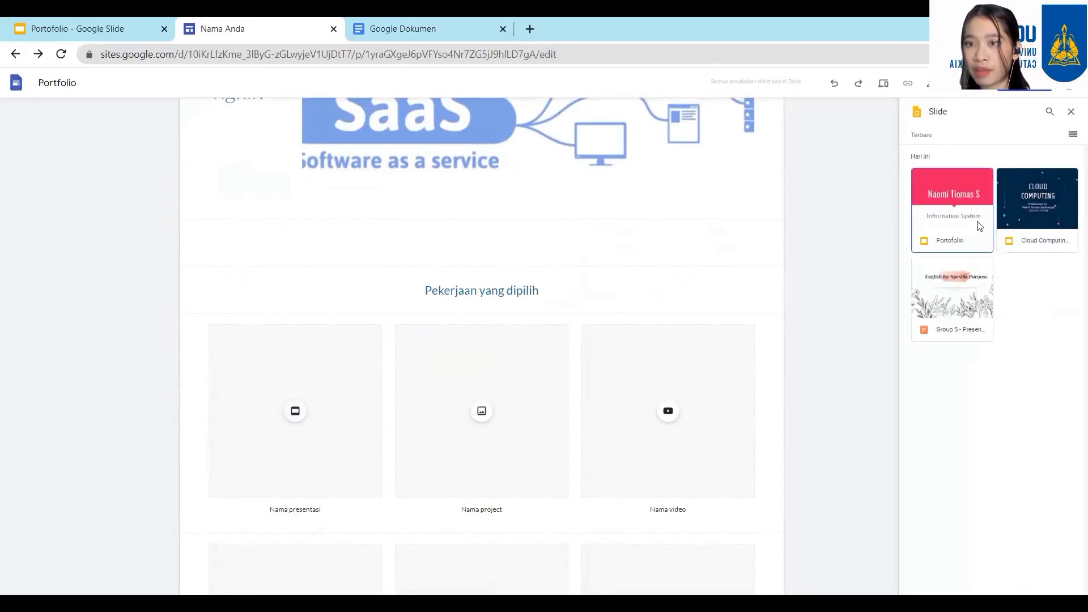
{"action": "left_click", "coordinate": [1029, 212]}
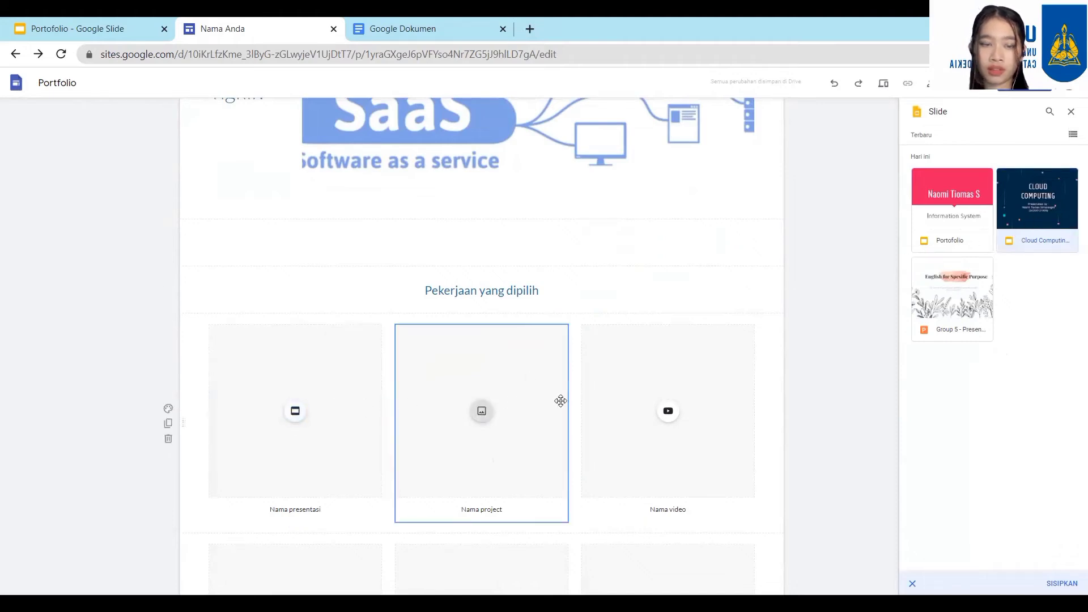
{"action": "left_click", "coordinate": [1072, 147]}
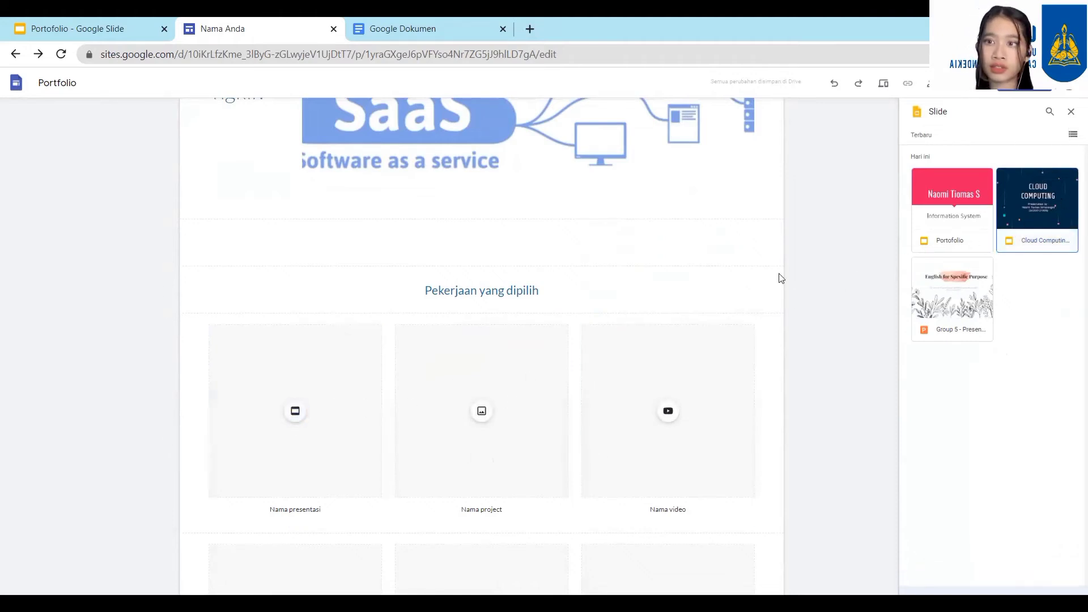
{"action": "left_click", "coordinate": [294, 412]}
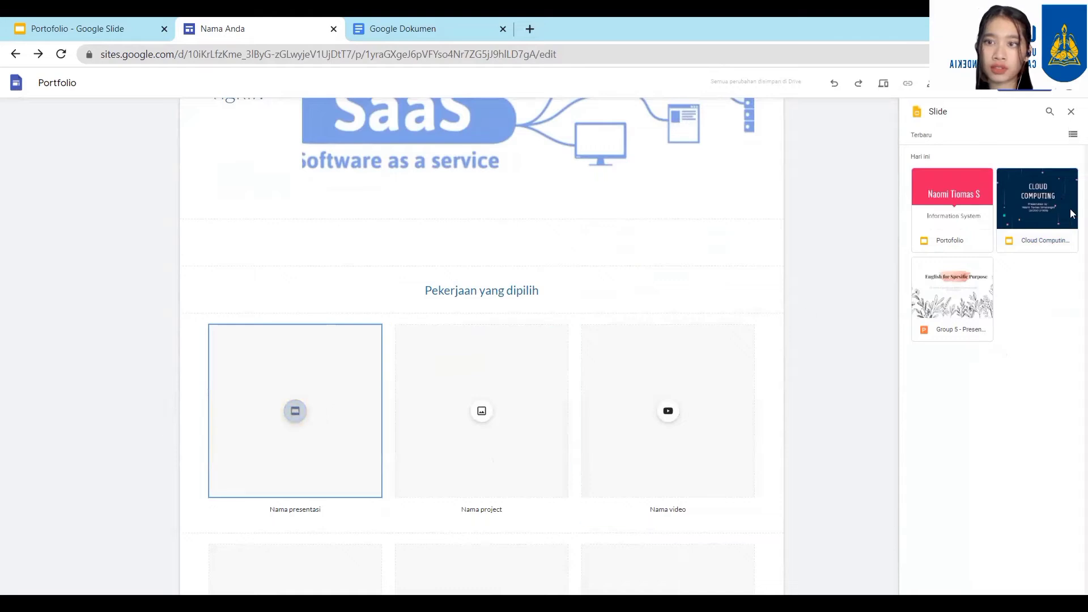
{"action": "left_click", "coordinate": [1048, 214]}
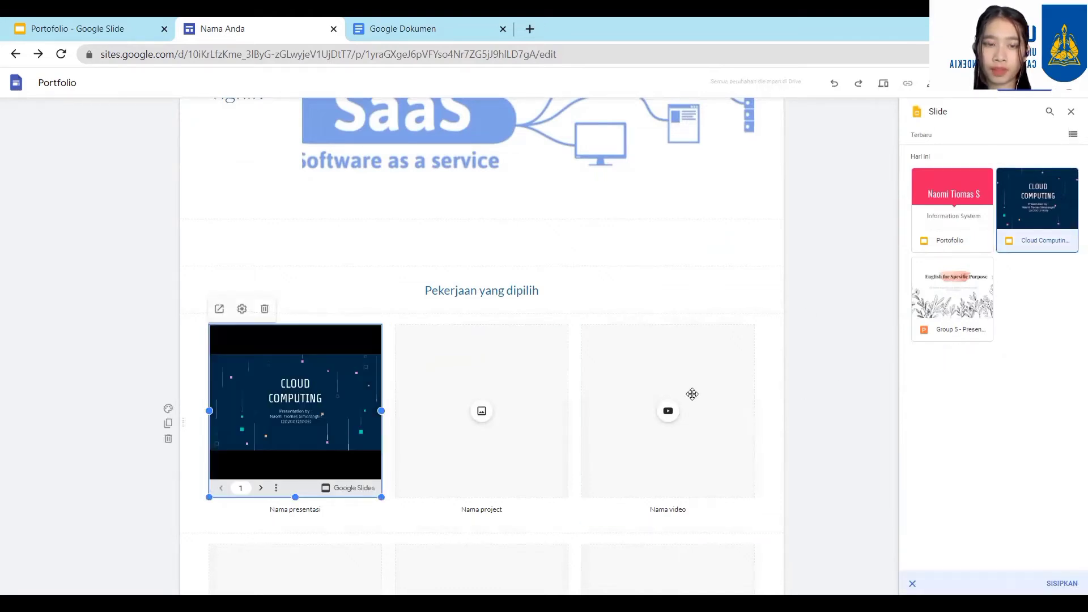
- Fill the first row's project image placeholder with the first recent screenshot from Google Drive
{"action": "left_click", "coordinate": [484, 417]}
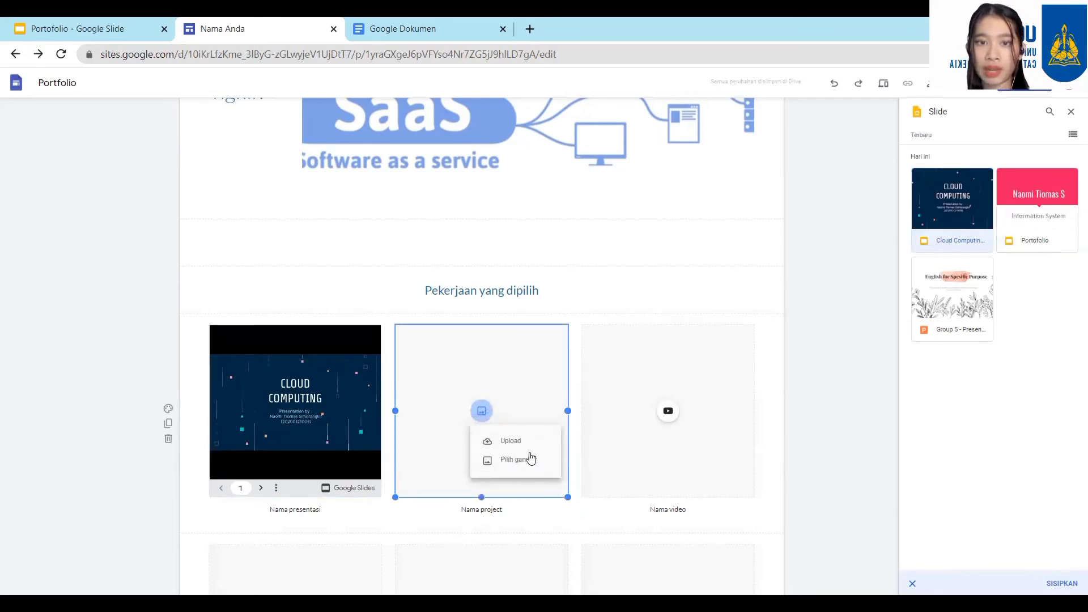
{"action": "left_click", "coordinate": [529, 457]}
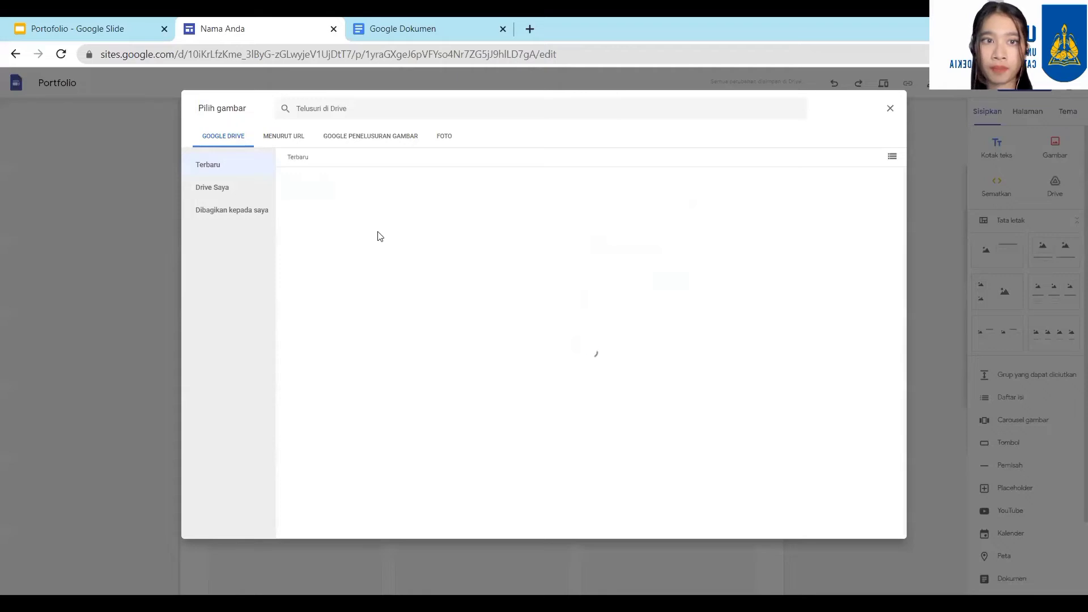
{"action": "left_click_drag", "start_coordinate": [503, 123], "coordinate": [774, 69]}
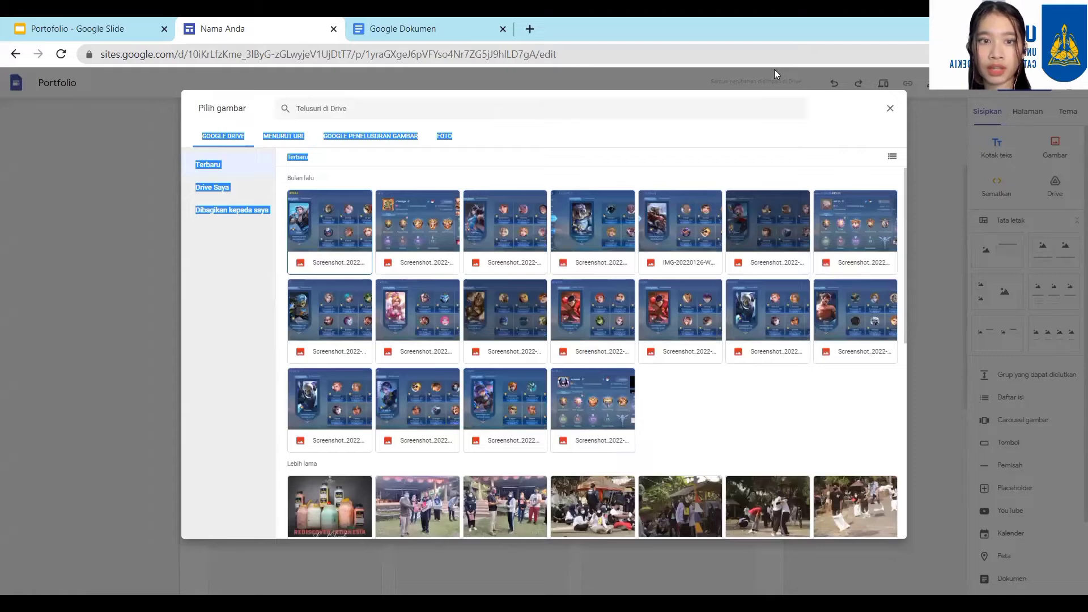
{"action": "left_click", "coordinate": [357, 233]}
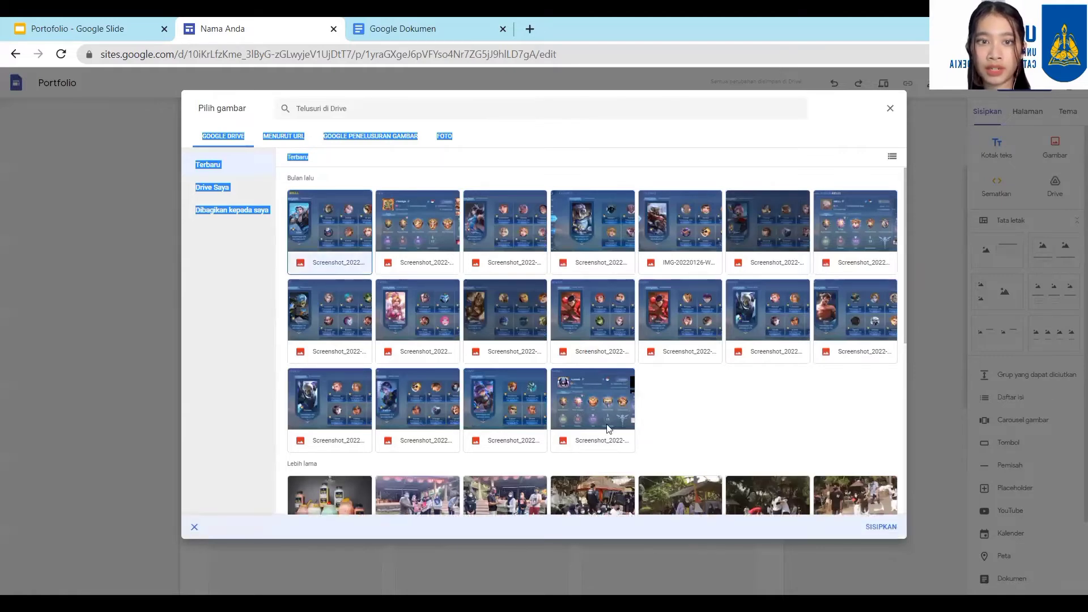
{"action": "left_click", "coordinate": [881, 527]}
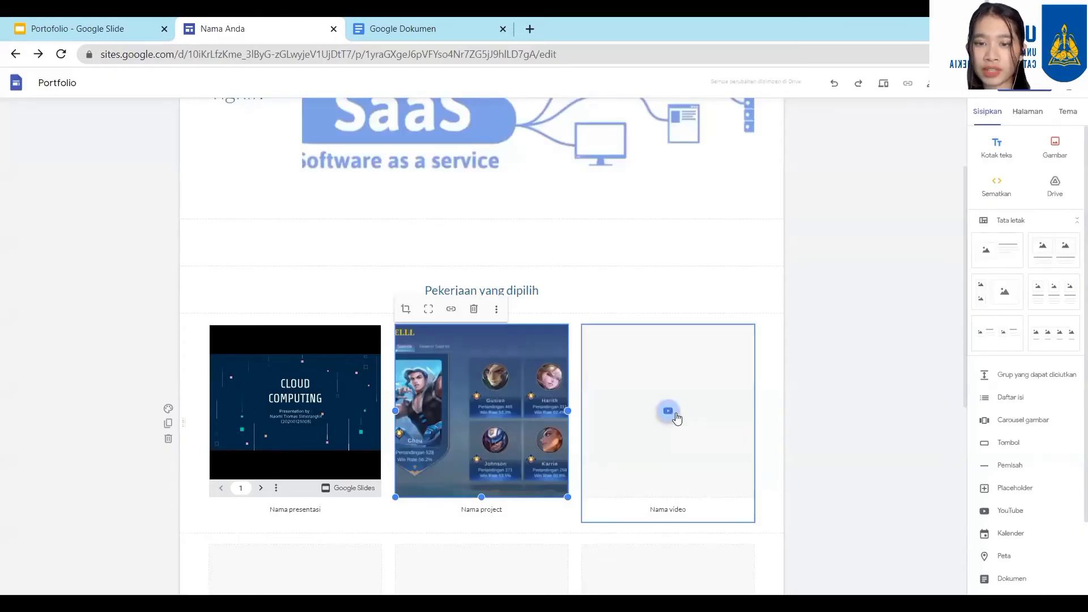
- Fill the first row's video placeholder with the uploaded YouTube video "Sistem Informasi Tabungan di BPR - Analisa dan Perancangan Sistem Informasi"
{"action": "left_click", "coordinate": [672, 412]}
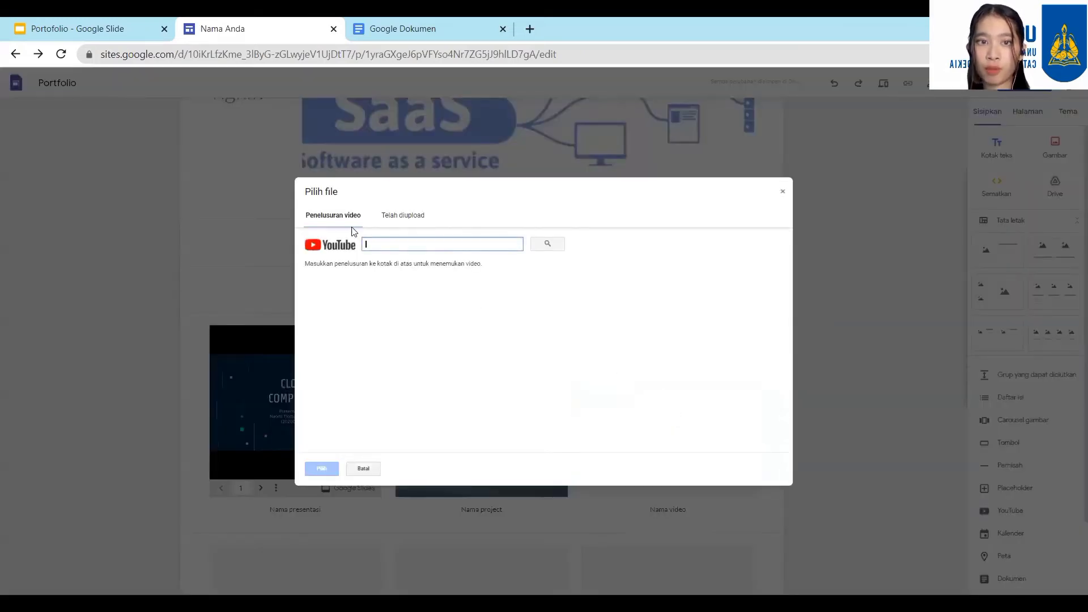
{"action": "left_click", "coordinate": [399, 223]}
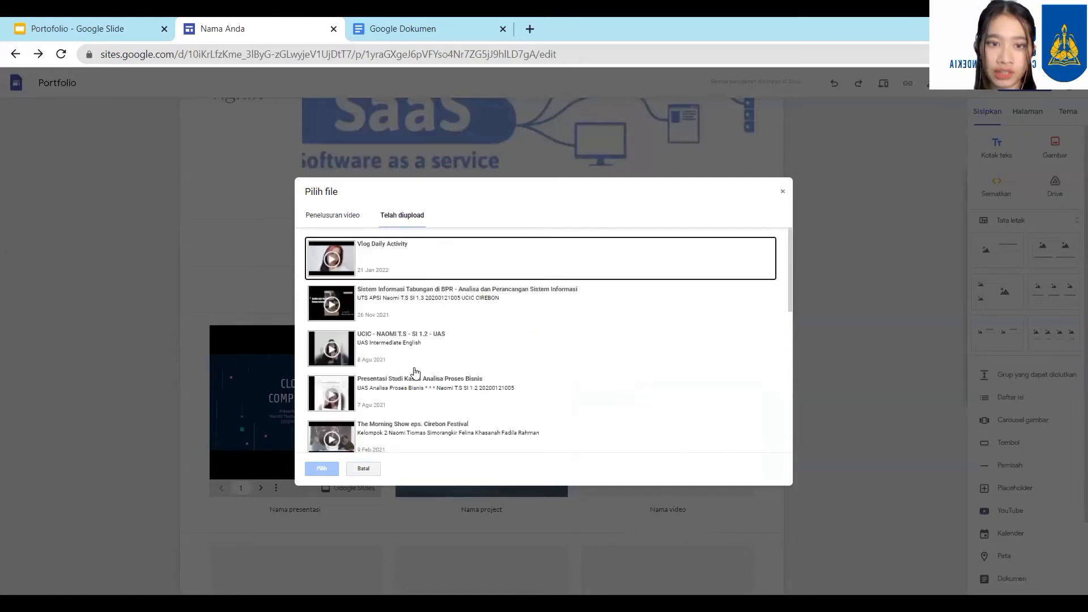
{"action": "left_click", "coordinate": [499, 303]}
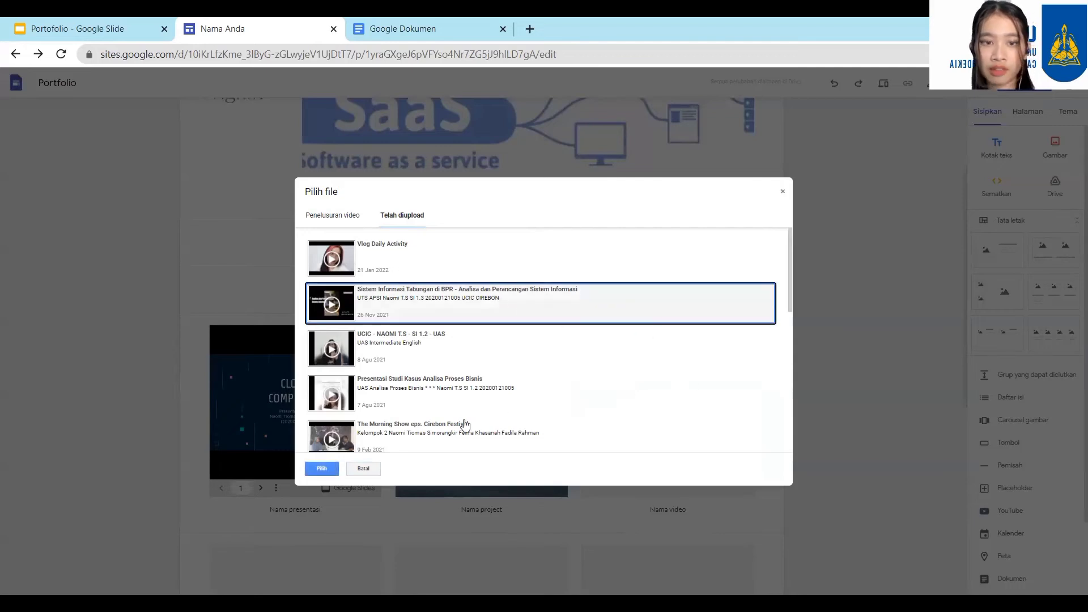
{"action": "left_click", "coordinate": [329, 470]}
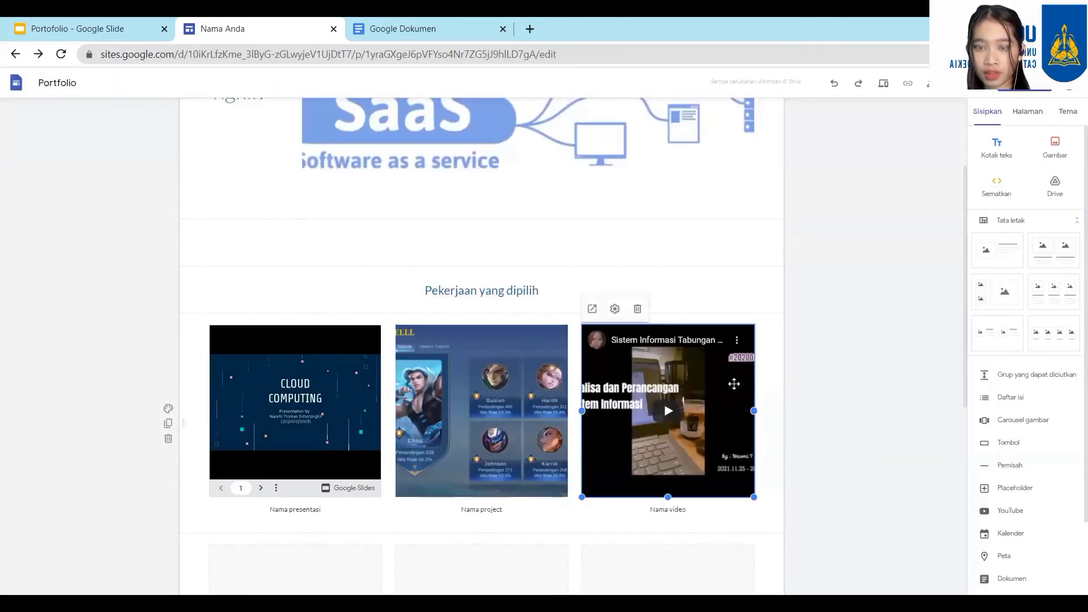
{"action": "scroll", "coordinate": [663, 372], "scroll_direction": "down", "scroll_amount": 5}
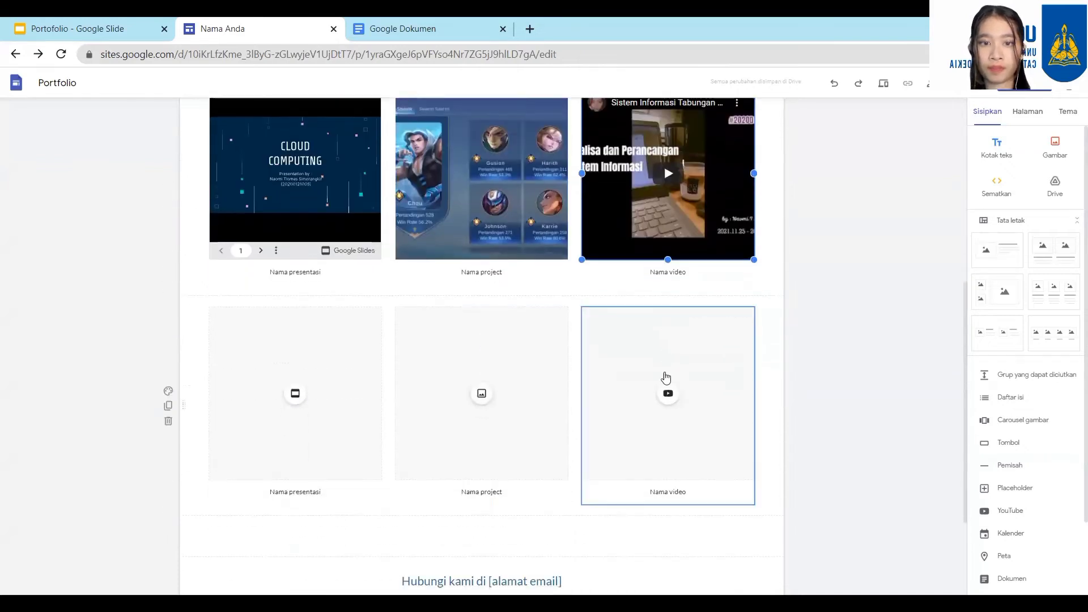
{"action": "scroll", "coordinate": [702, 382], "scroll_direction": "down", "scroll_amount": 2}
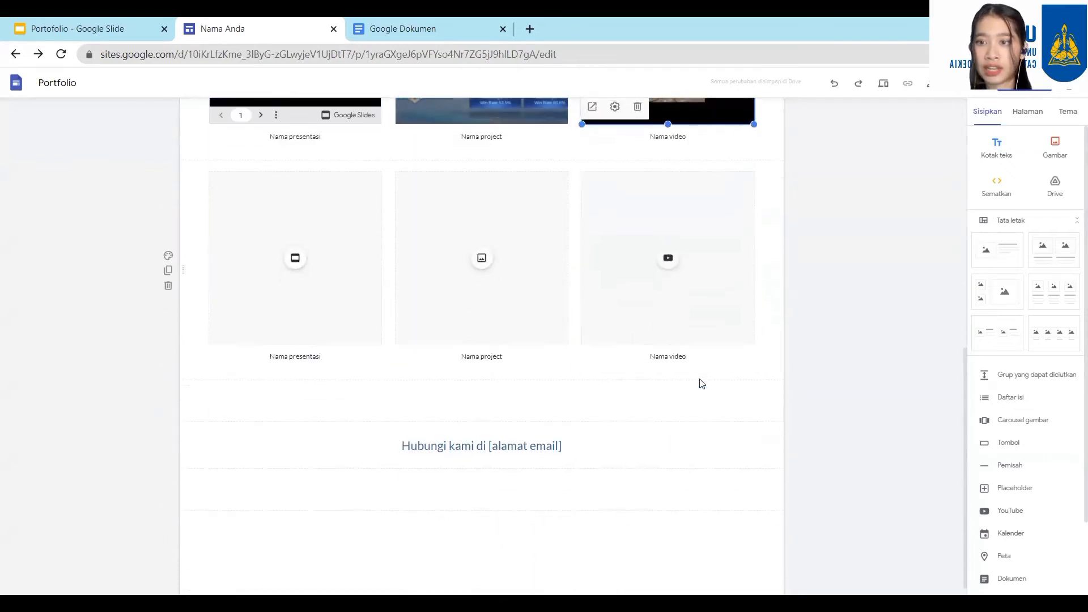
- Look through the site's Tentang and Halaman Project pages, then return to the Beranda page
{"action": "left_click", "coordinate": [1027, 112]}
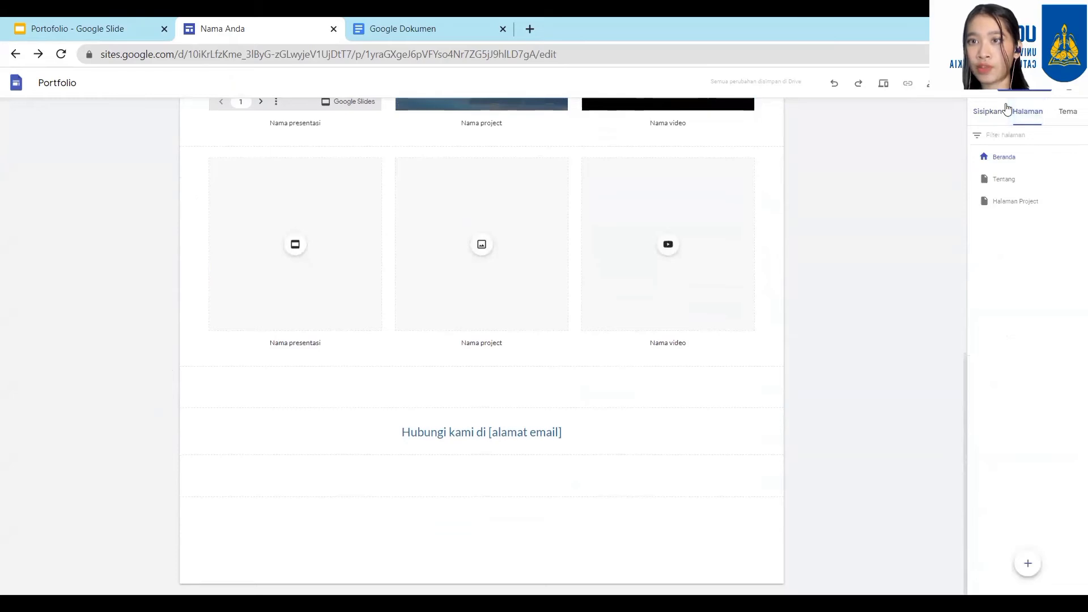
{"action": "scroll", "coordinate": [649, 224], "scroll_direction": "up", "scroll_amount": 15}
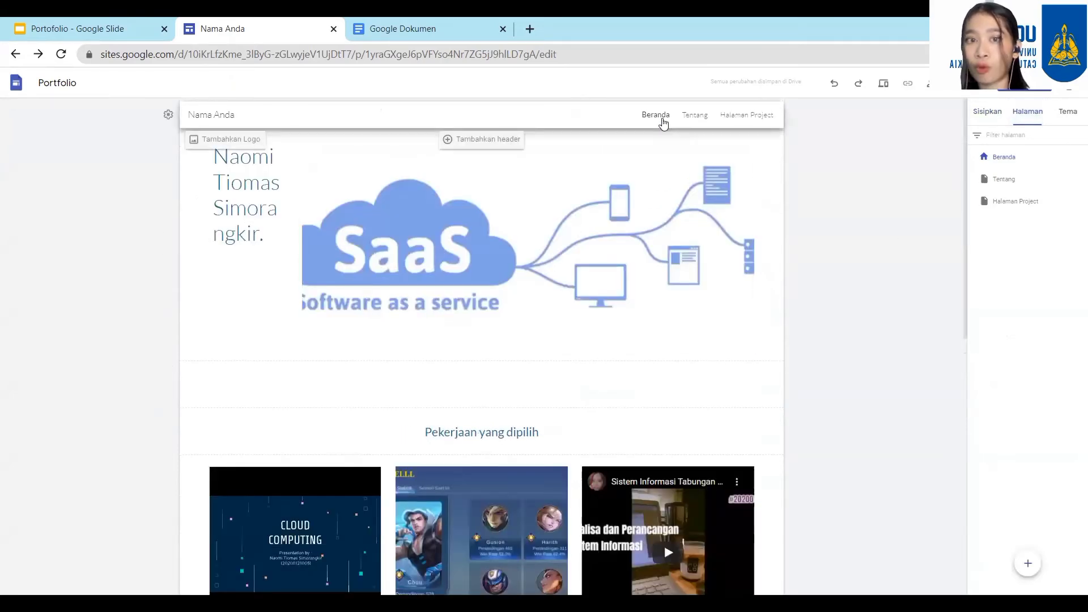
{"action": "left_click", "coordinate": [705, 119]}
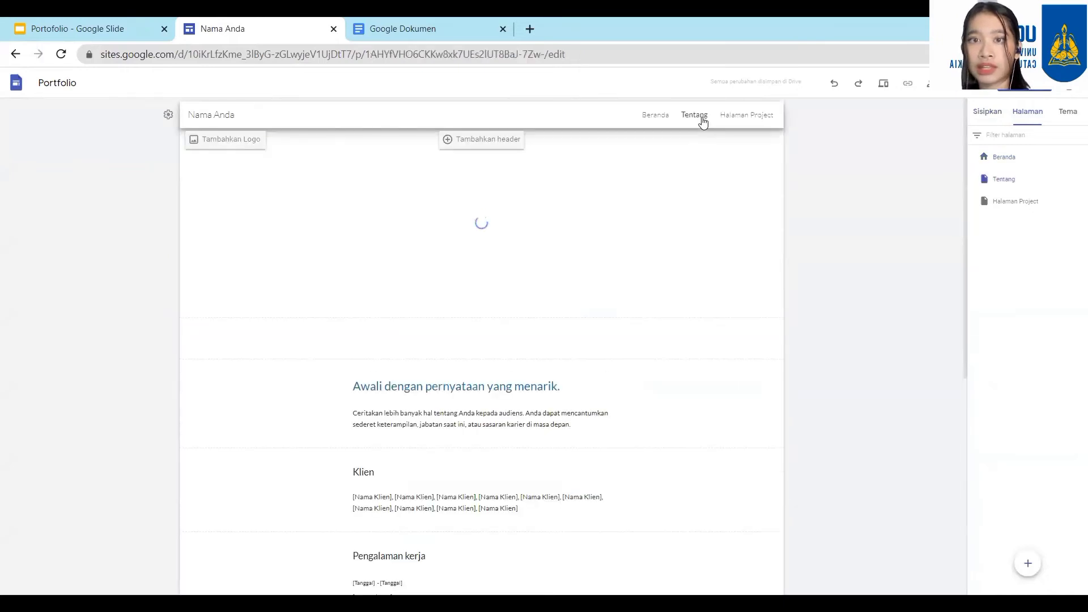
{"action": "left_click", "coordinate": [737, 117]}
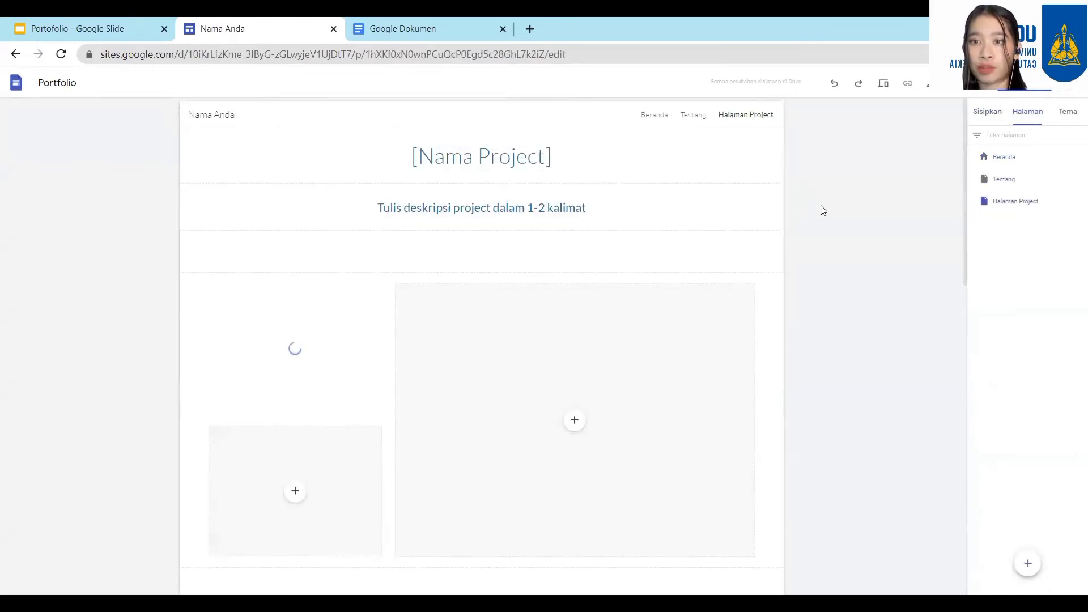
{"action": "left_click", "coordinate": [657, 115]}
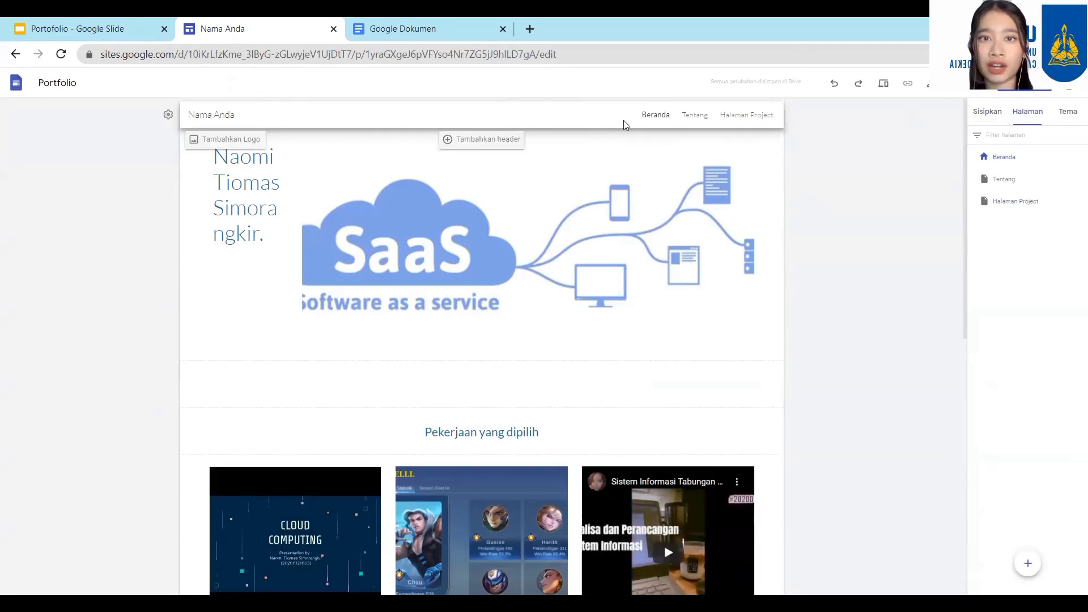
- Add a header to the Beranda page and replace its title with "Homepage"
{"action": "left_click", "coordinate": [486, 139]}
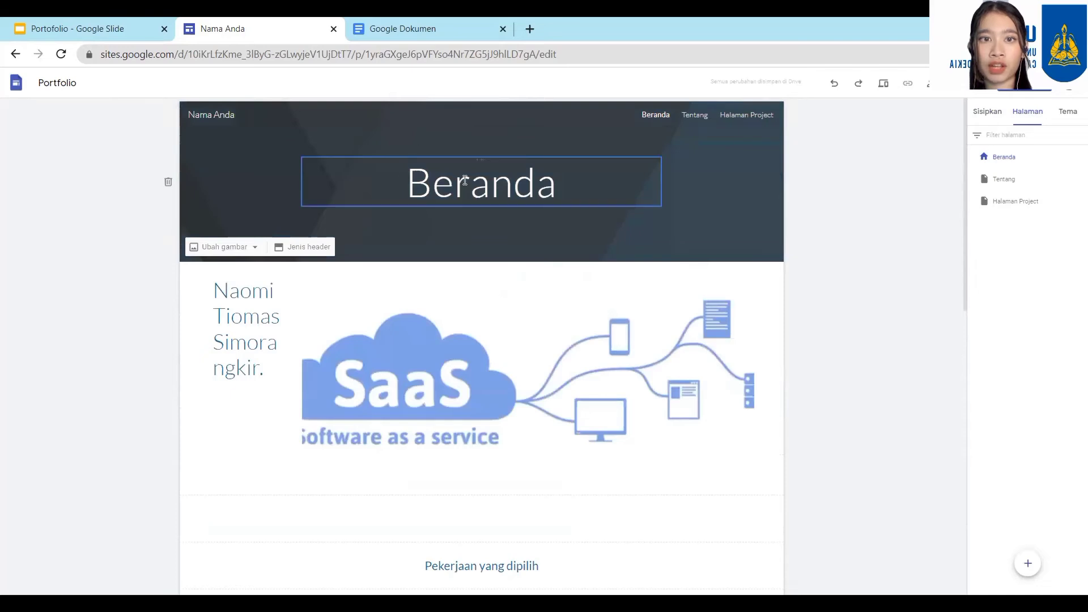
{"action": "left_click_drag", "start_coordinate": [551, 183], "coordinate": [409, 196]}
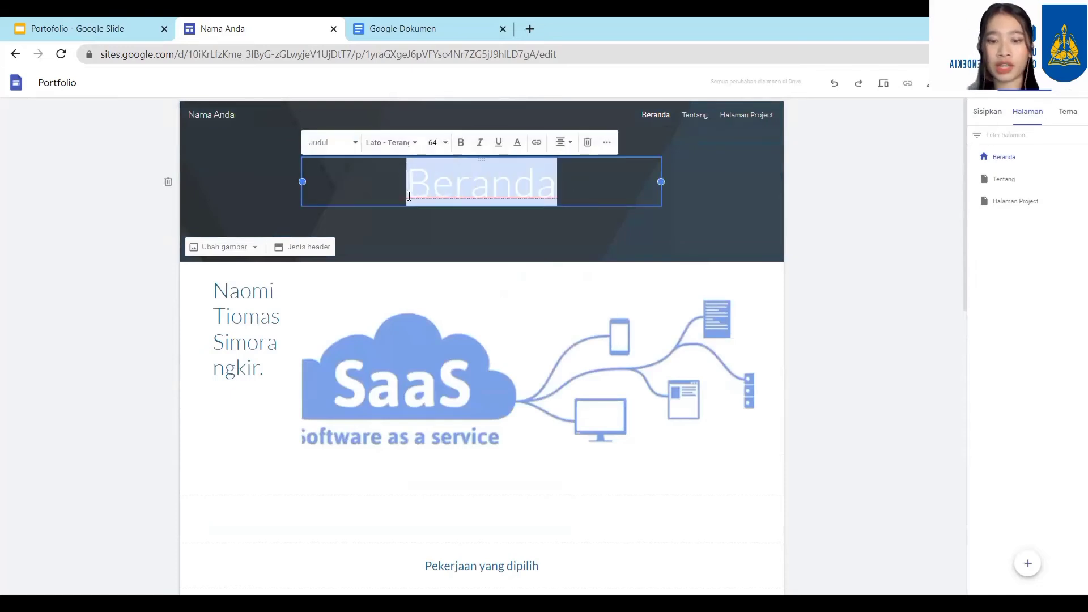
{"action": "type", "text": "Homepage"}
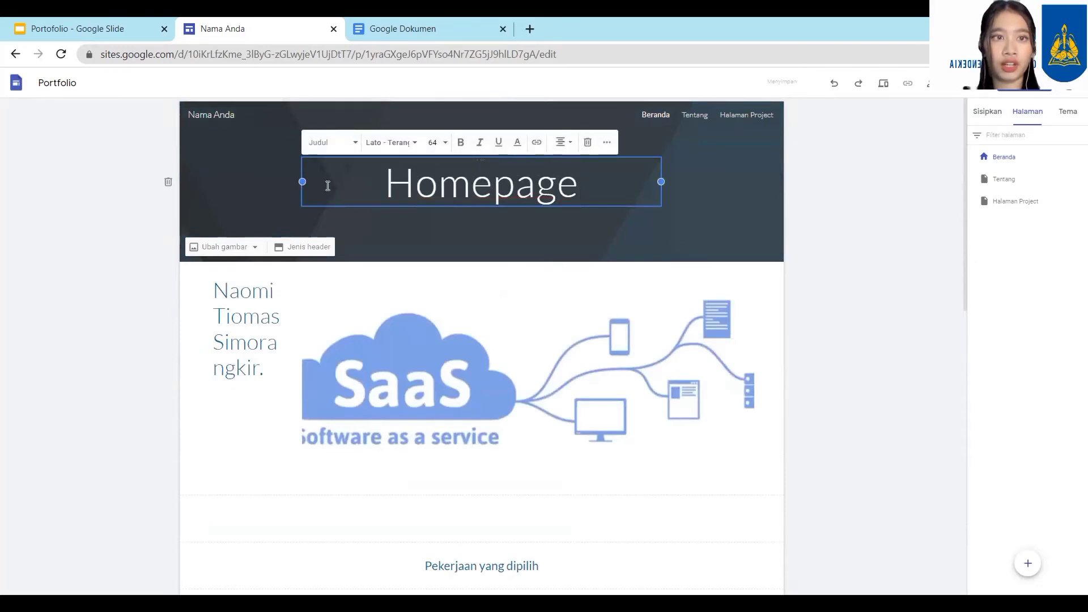
- Rename the site from its placeholder name to "NTS" in the page's navigation bar
{"action": "left_click", "coordinate": [244, 116]}
{"action": "left_click_drag", "start_coordinate": [243, 116], "coordinate": [171, 122]}
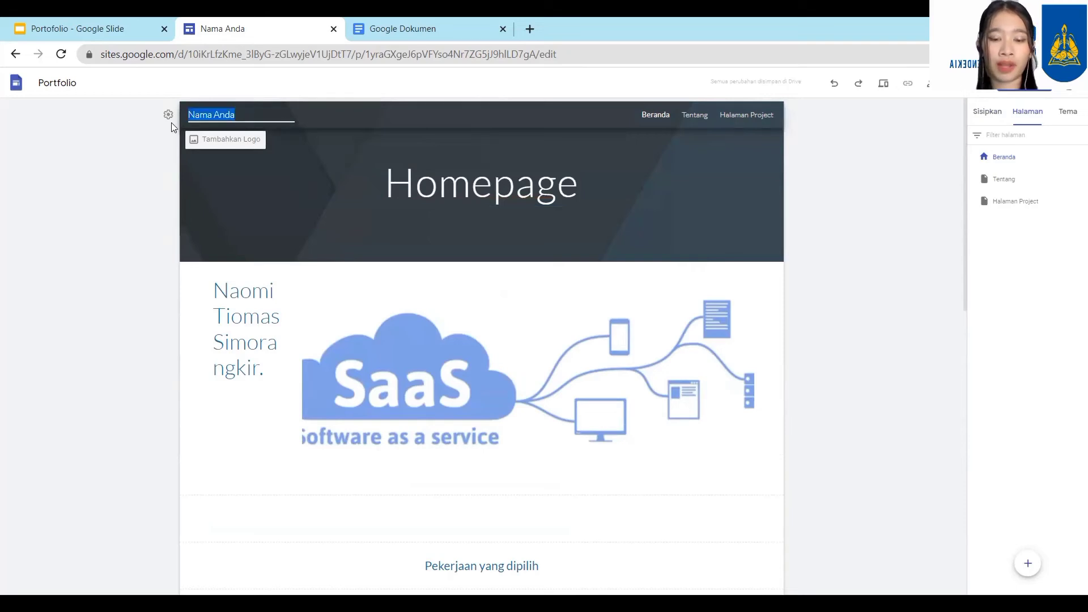
{"action": "type", "text": "NTS"}
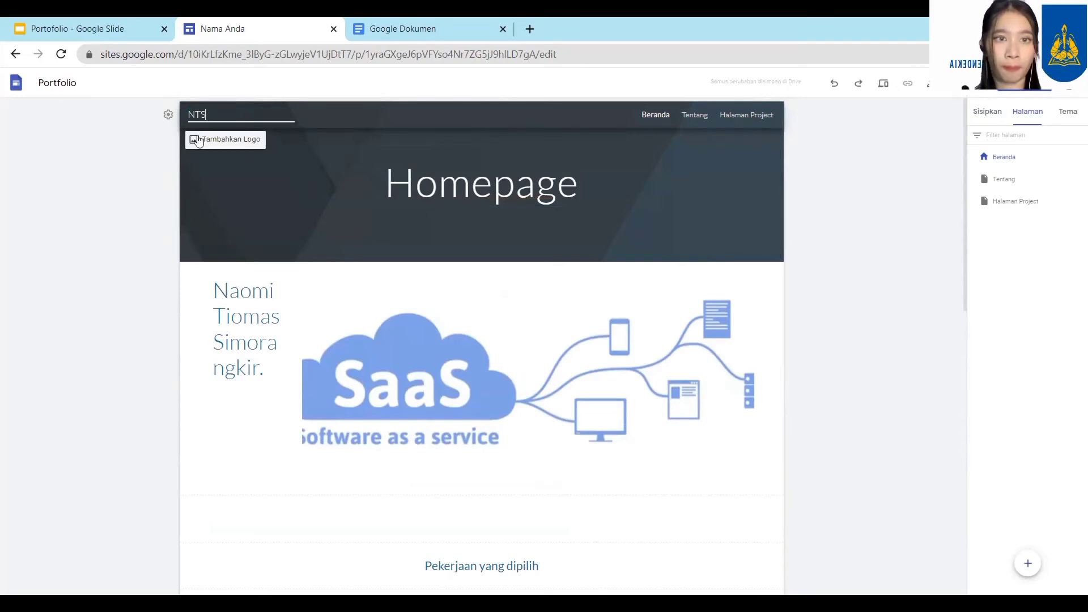
- Replace the Homepage header's background with the image file "crm" uploaded from the Downloads folder
{"action": "mouse_move", "coordinate": [227, 177]}
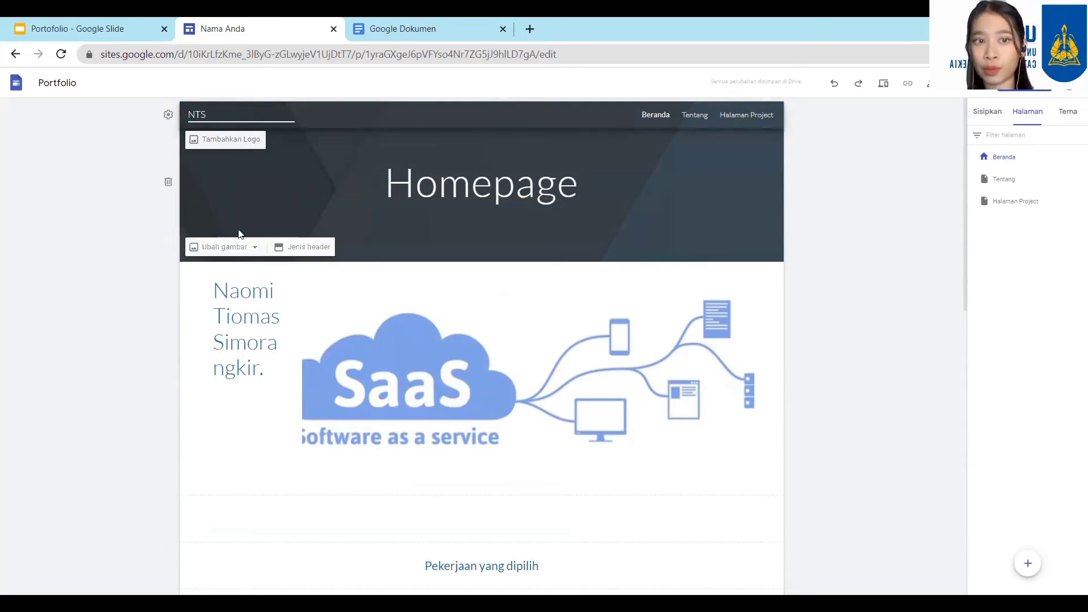
{"action": "left_click", "coordinate": [249, 246]}
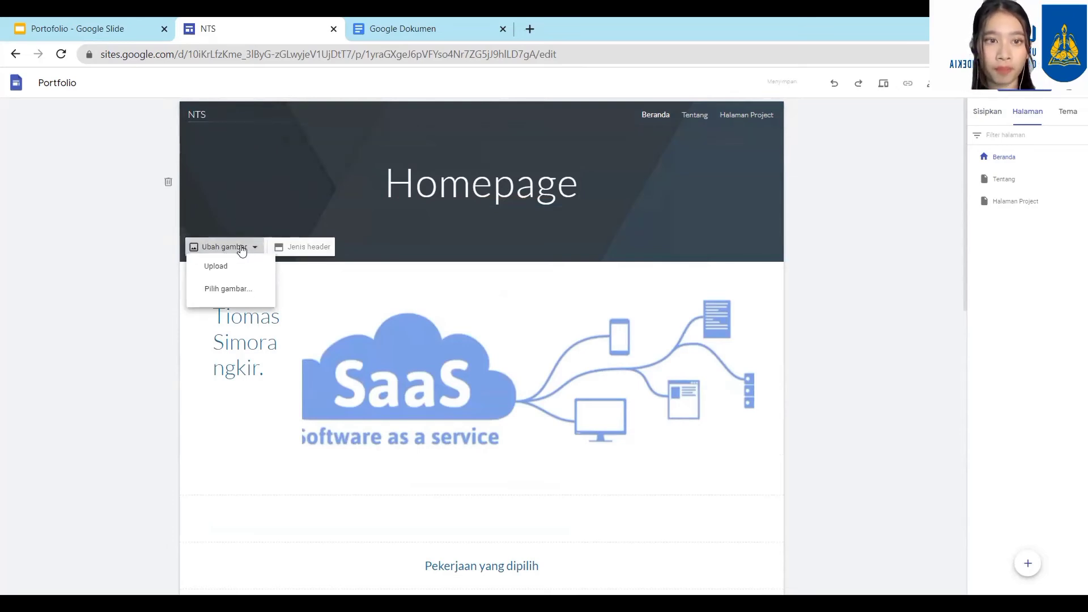
{"action": "left_click", "coordinate": [246, 273]}
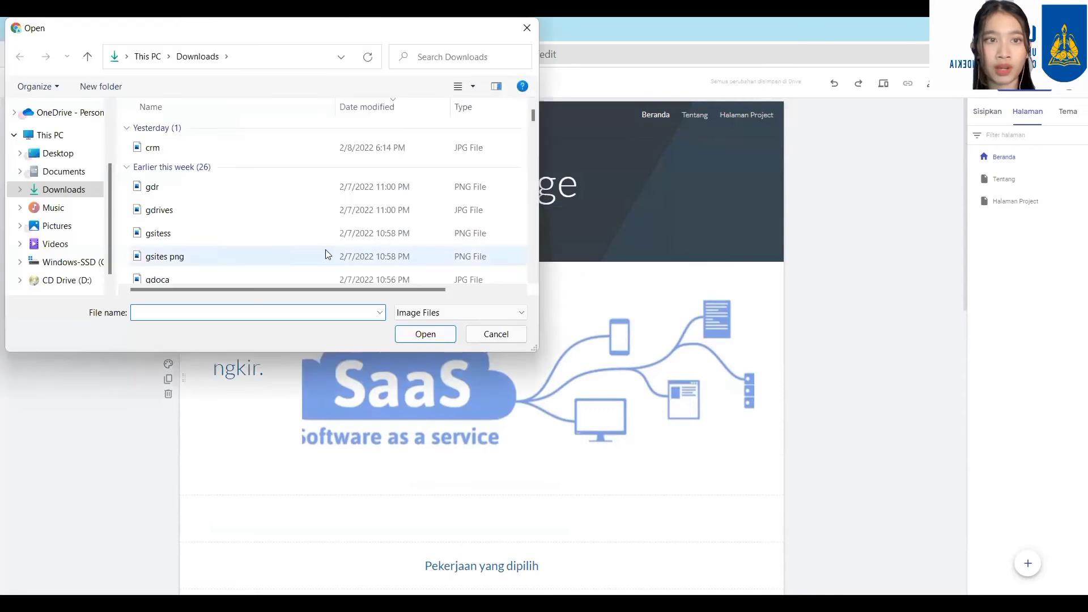
{"action": "left_click", "coordinate": [268, 148]}
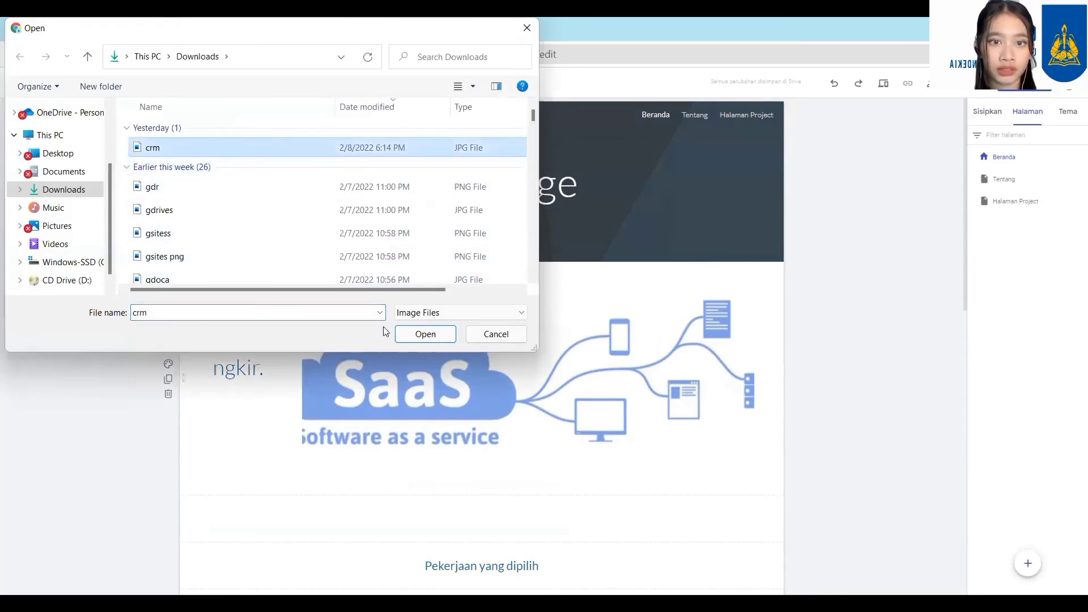
{"action": "left_click", "coordinate": [454, 334]}
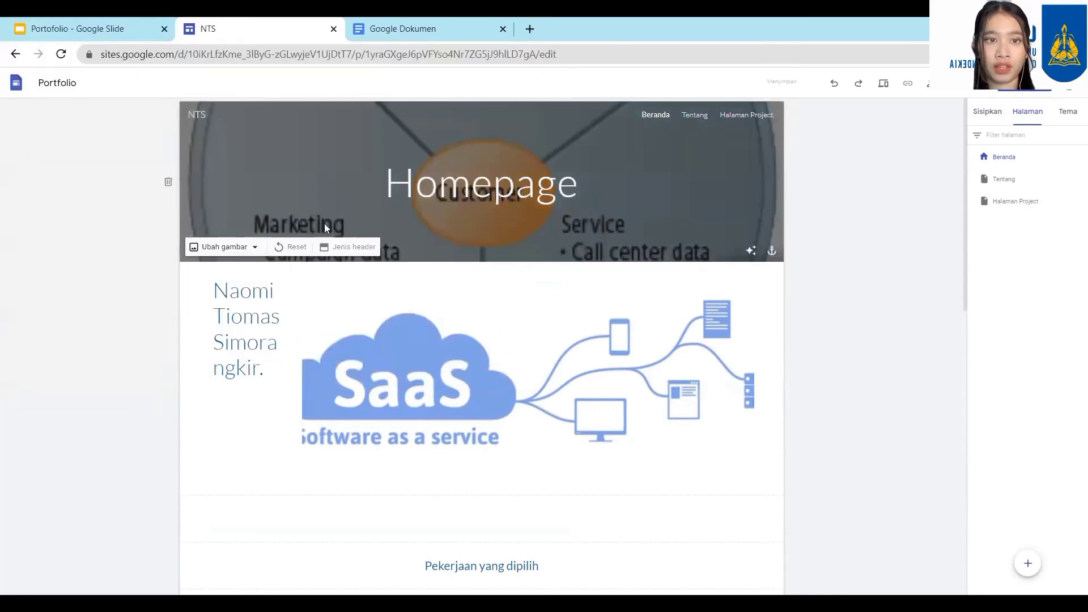
- Try the Sampul, Hanya judul and Spanduk header types, then set the Homepage header to Spanduk besar
{"action": "left_click", "coordinate": [342, 253]}
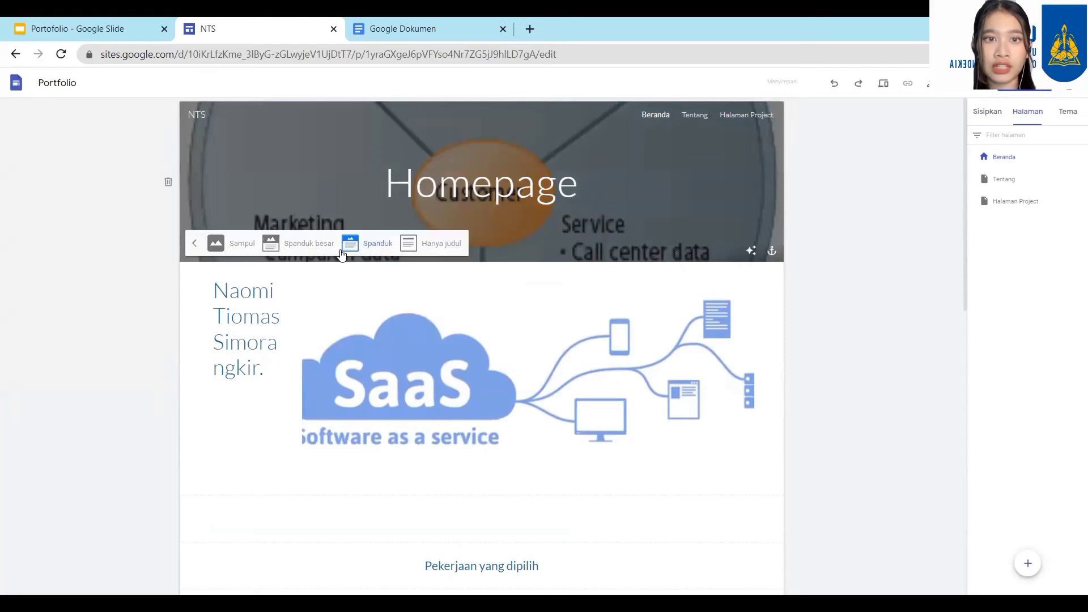
{"action": "left_click", "coordinate": [295, 250]}
{"action": "left_click", "coordinate": [241, 329]}
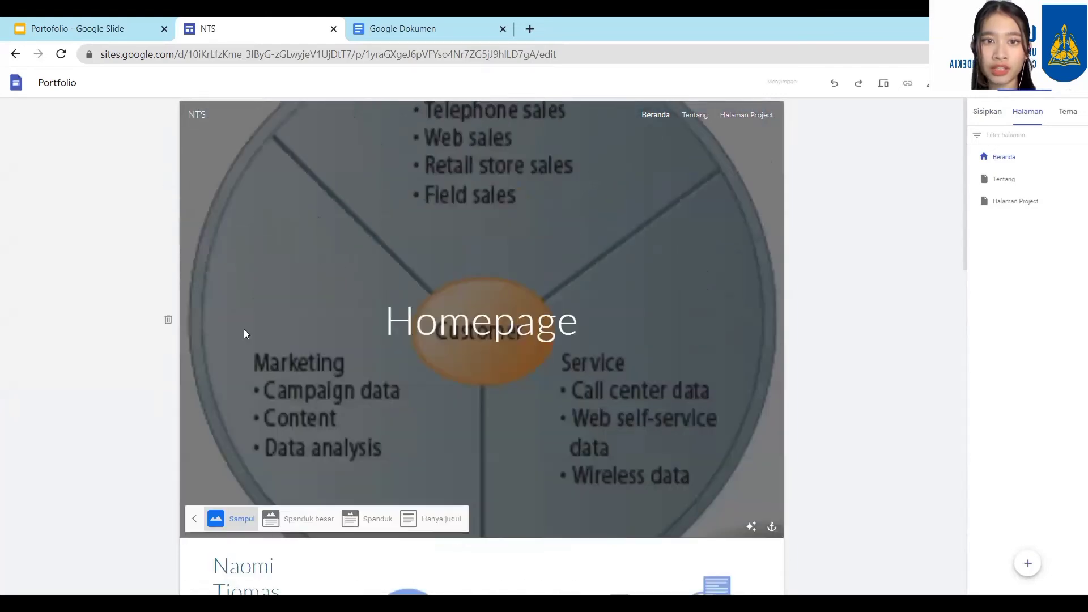
{"action": "left_click", "coordinate": [428, 586]}
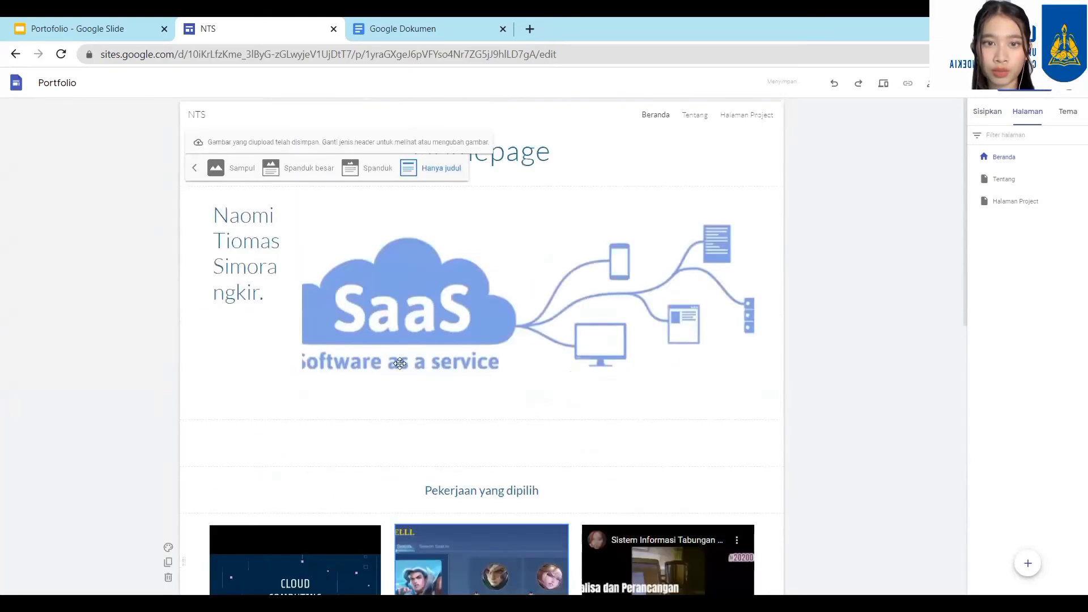
{"action": "left_click", "coordinate": [369, 165]}
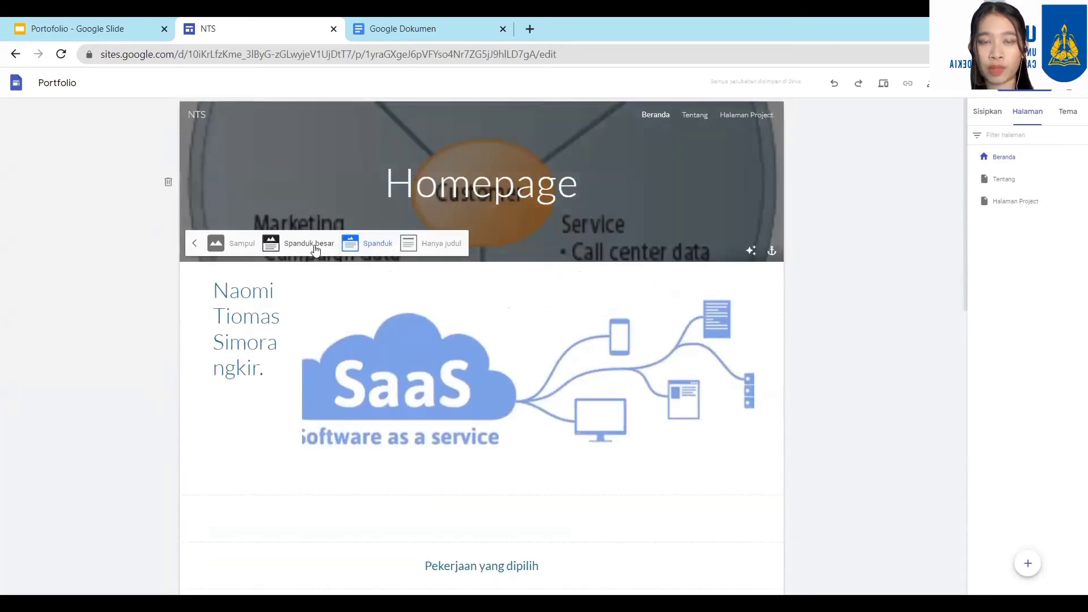
{"action": "left_click", "coordinate": [316, 250]}
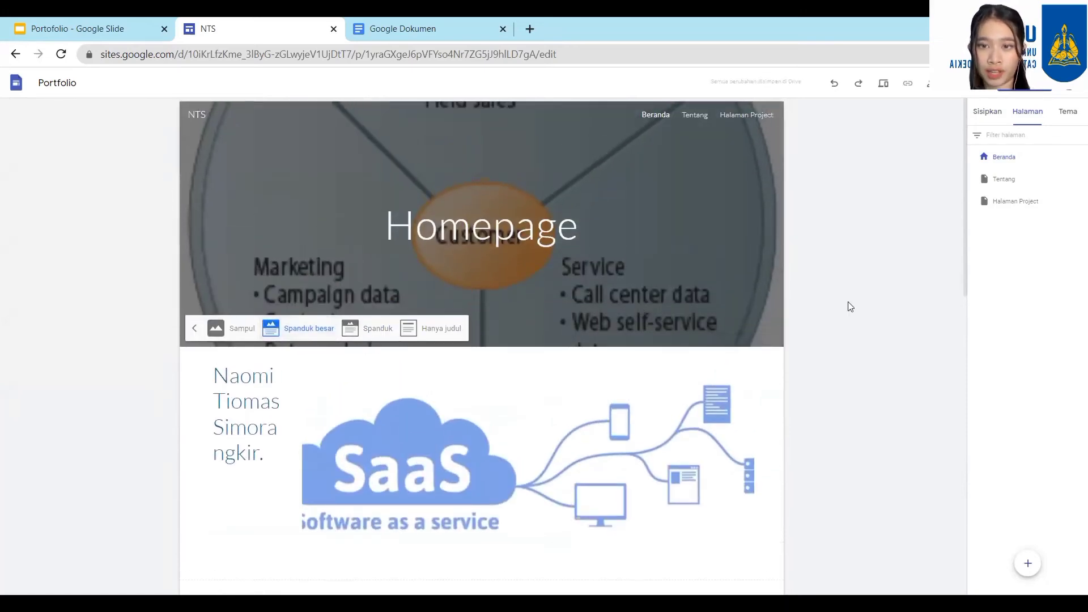
- Review the finished homepage and publish the site with the web address "latihancloud"
{"action": "scroll", "coordinate": [595, 306], "scroll_direction": "down", "scroll_amount": 13}
{"action": "scroll", "coordinate": [584, 348], "scroll_direction": "up", "scroll_amount": 6}
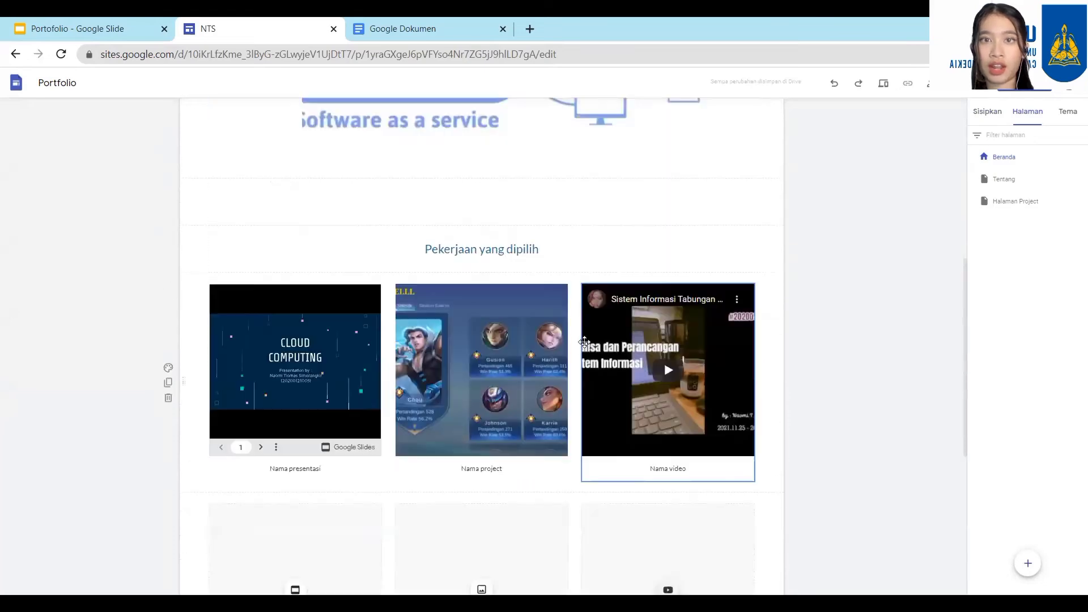
{"action": "scroll", "coordinate": [901, 143], "scroll_direction": "up", "scroll_amount": 7}
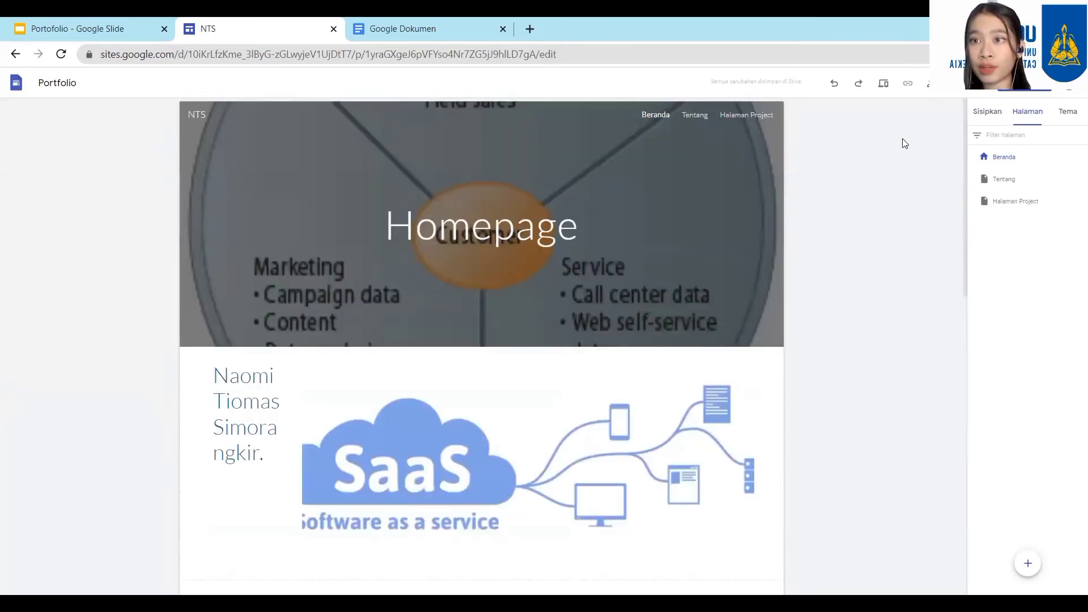
{"action": "left_click", "coordinate": [1025, 82]}
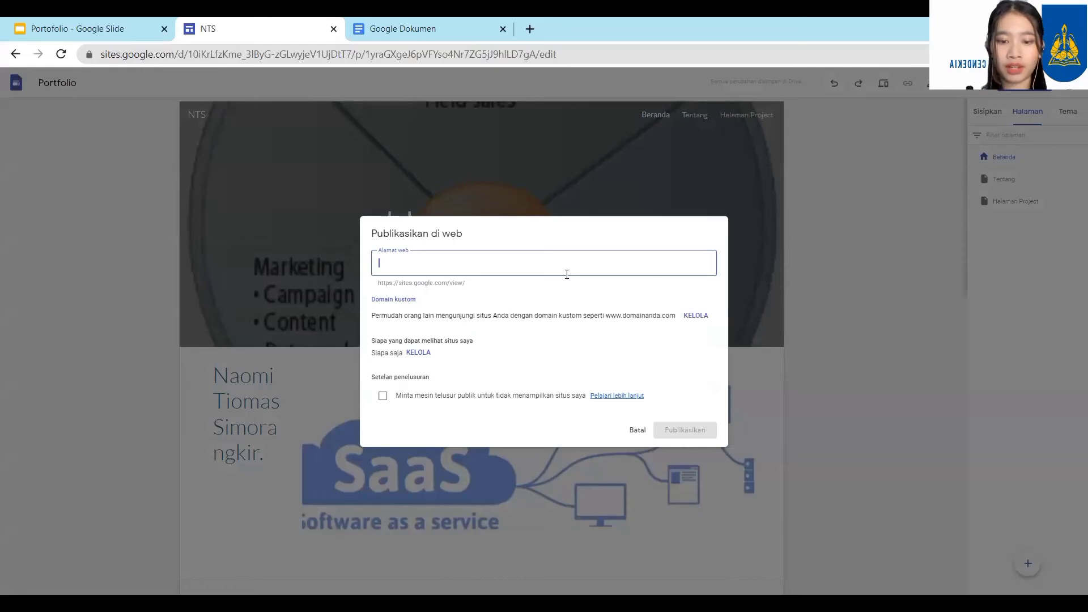
{"action": "type", "text": "latihancl"}
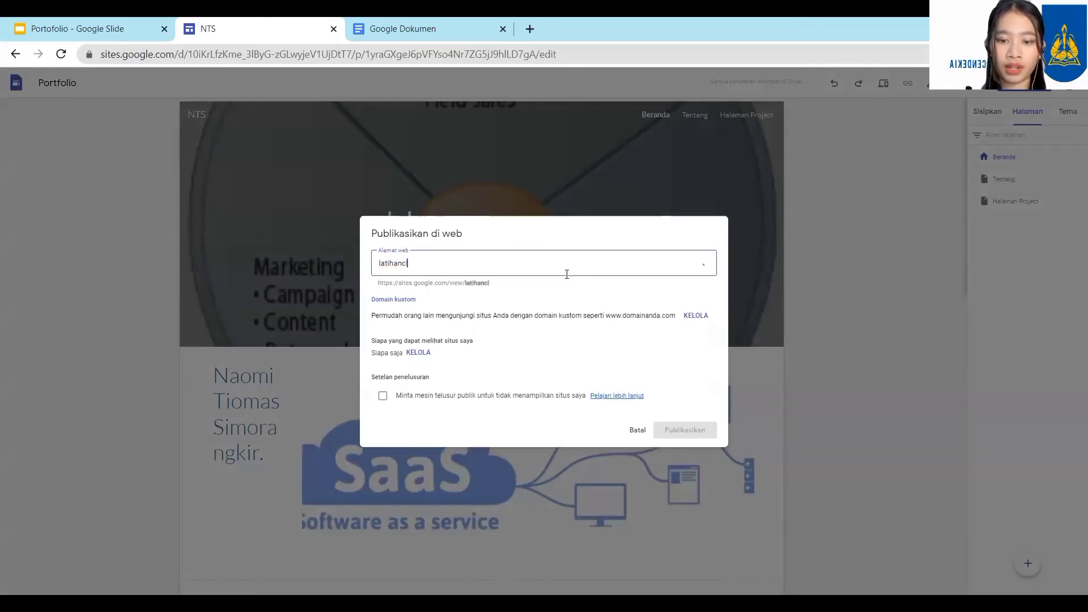
{"action": "type", "text": "oud"}
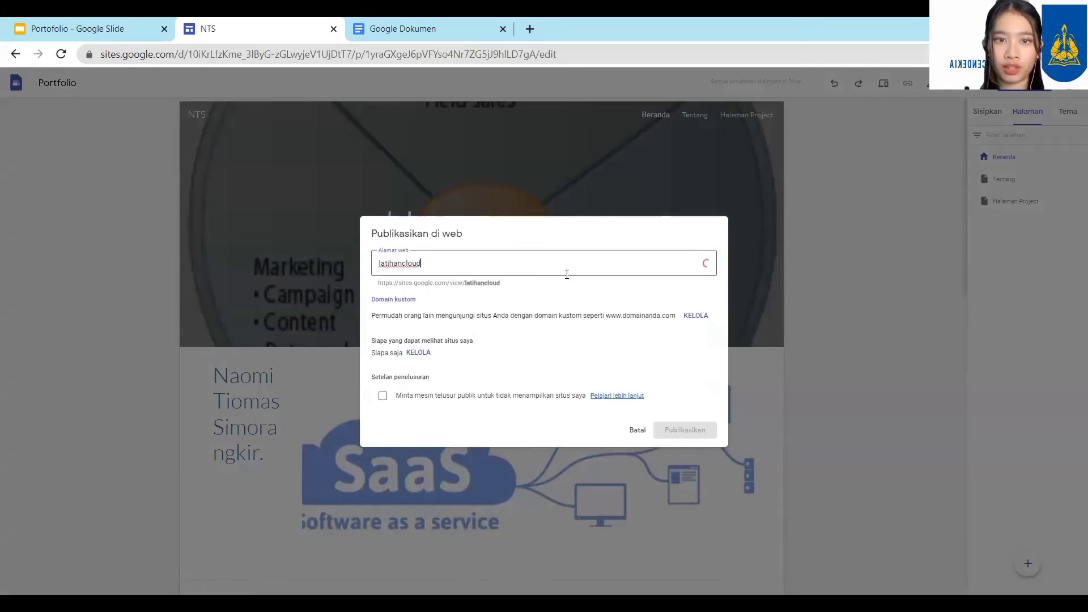
{"action": "left_click", "coordinate": [711, 431]}
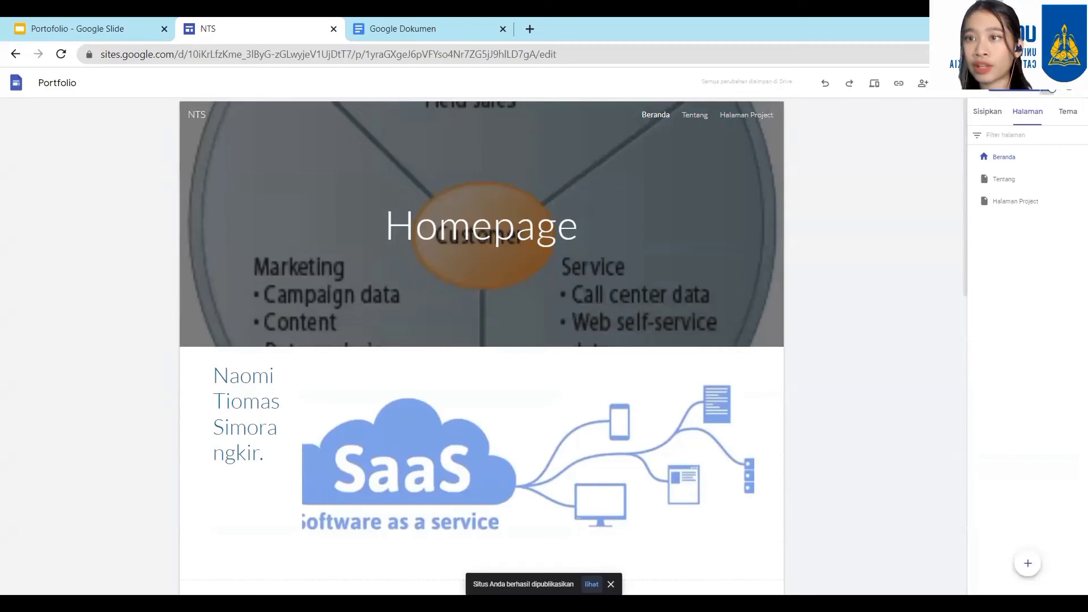
- Open the published site, check its homepage content and the Tentang page, and return to Beranda
{"action": "left_click", "coordinate": [1045, 83]}
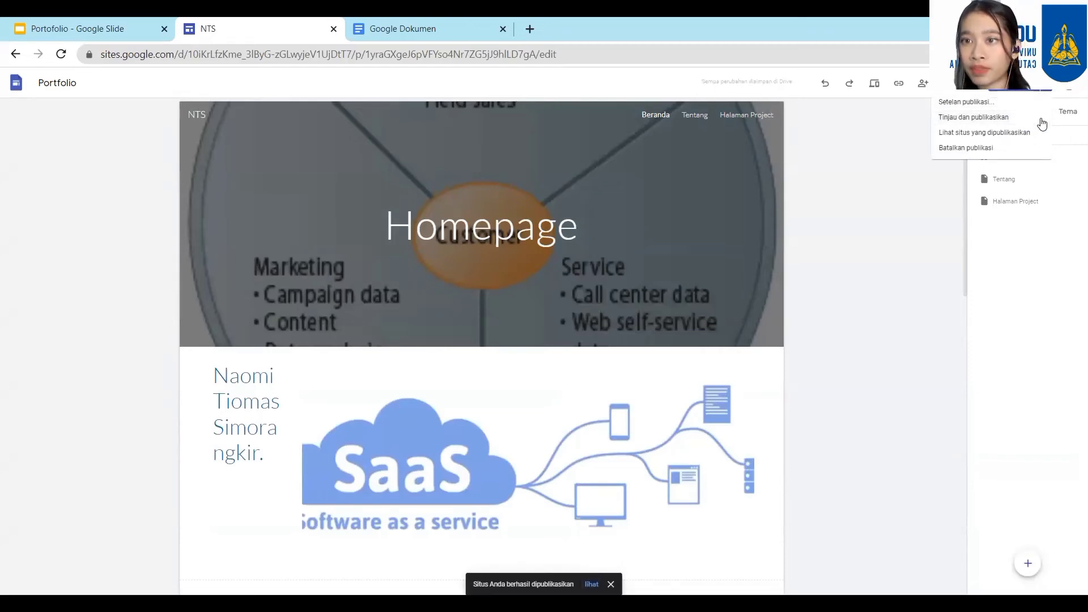
{"action": "left_click", "coordinate": [997, 133]}
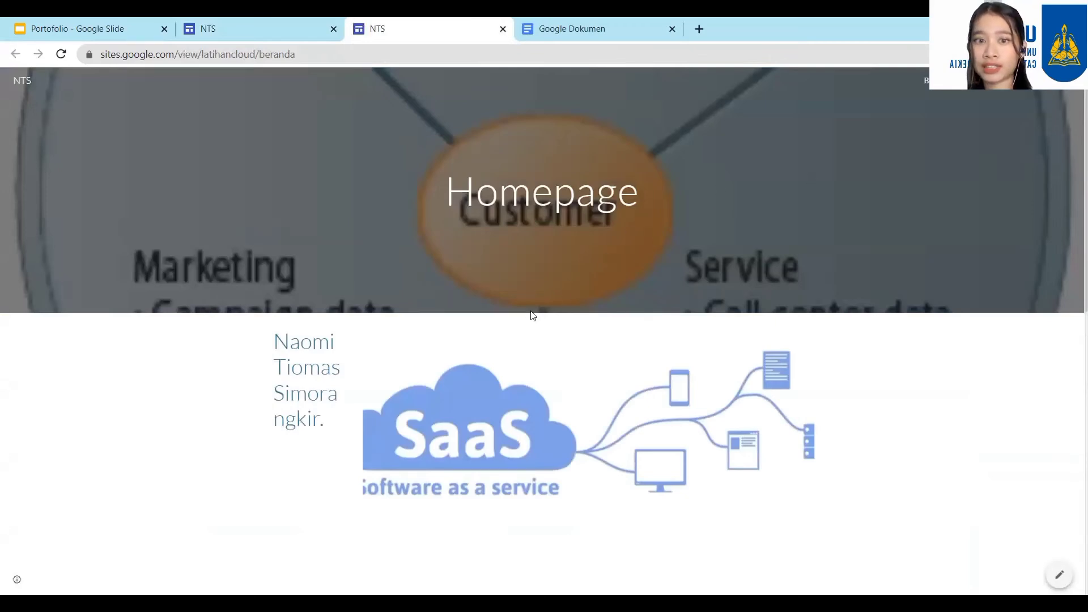
{"action": "scroll", "coordinate": [515, 324], "scroll_direction": "down", "scroll_amount": 7}
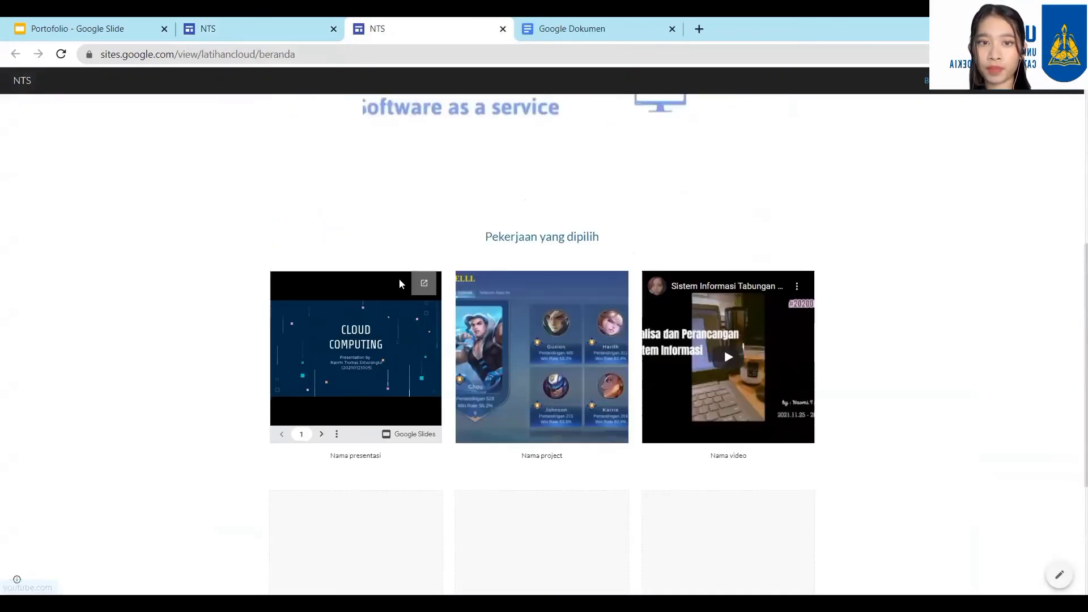
{"action": "scroll", "coordinate": [937, 138], "scroll_direction": "up", "scroll_amount": 5}
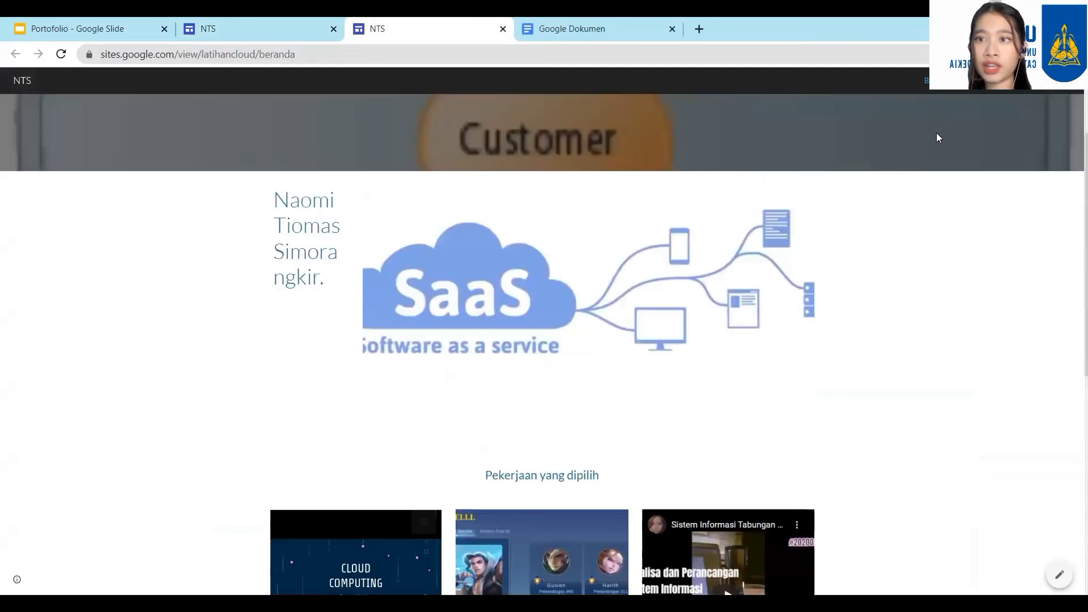
{"action": "left_click", "coordinate": [980, 82]}
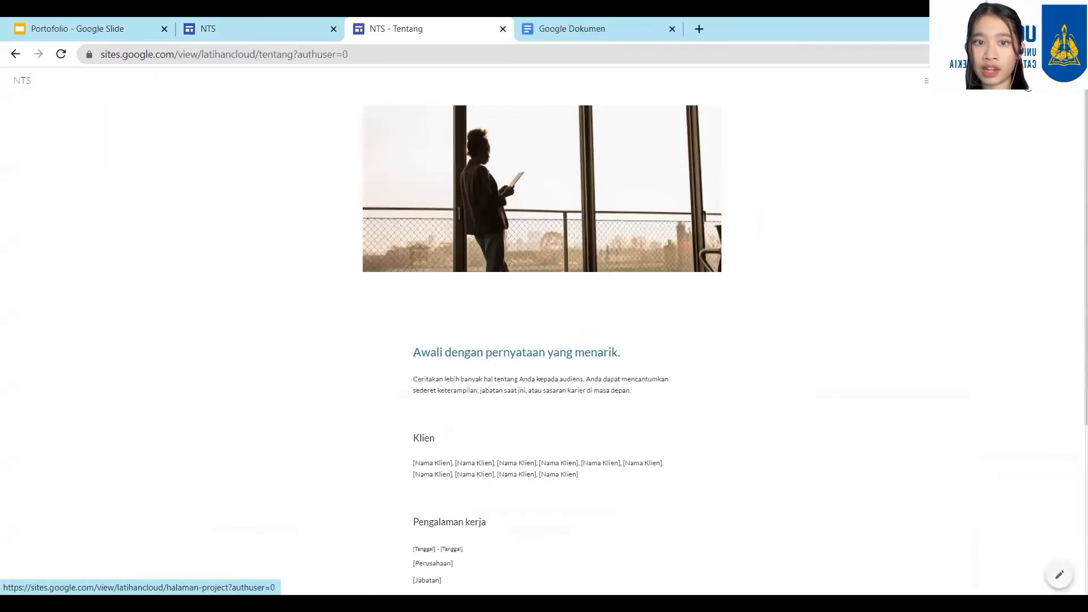
{"action": "left_click", "coordinate": [949, 84]}
{"action": "left_click", "coordinate": [929, 82]}
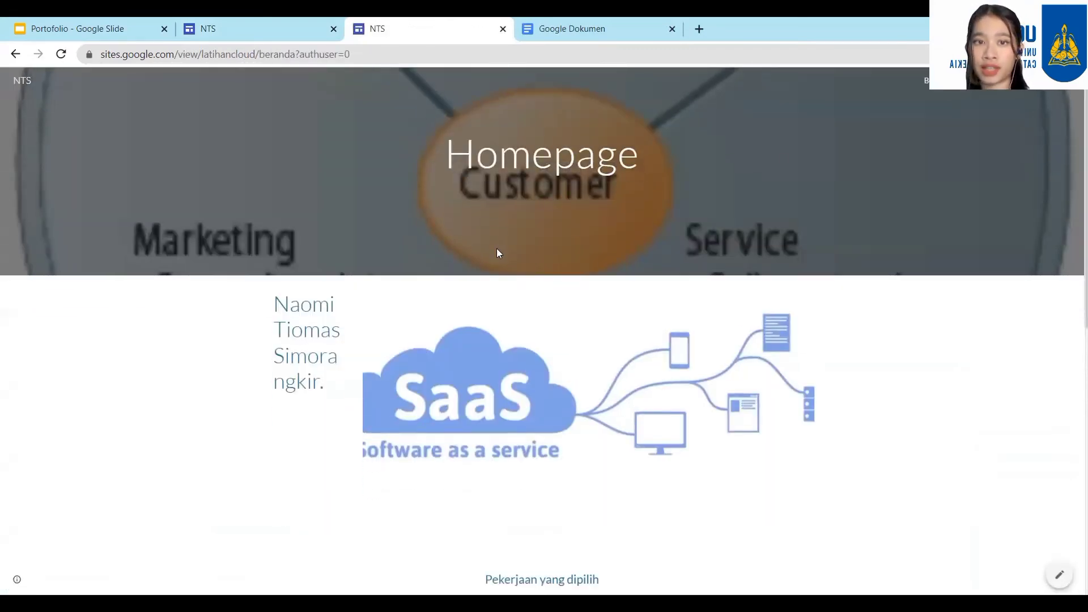
- Page through the embedded Cloud Computing presentation on the published homepage up to slide 4
{"action": "scroll", "coordinate": [498, 250], "scroll_direction": "down", "scroll_amount": 7}
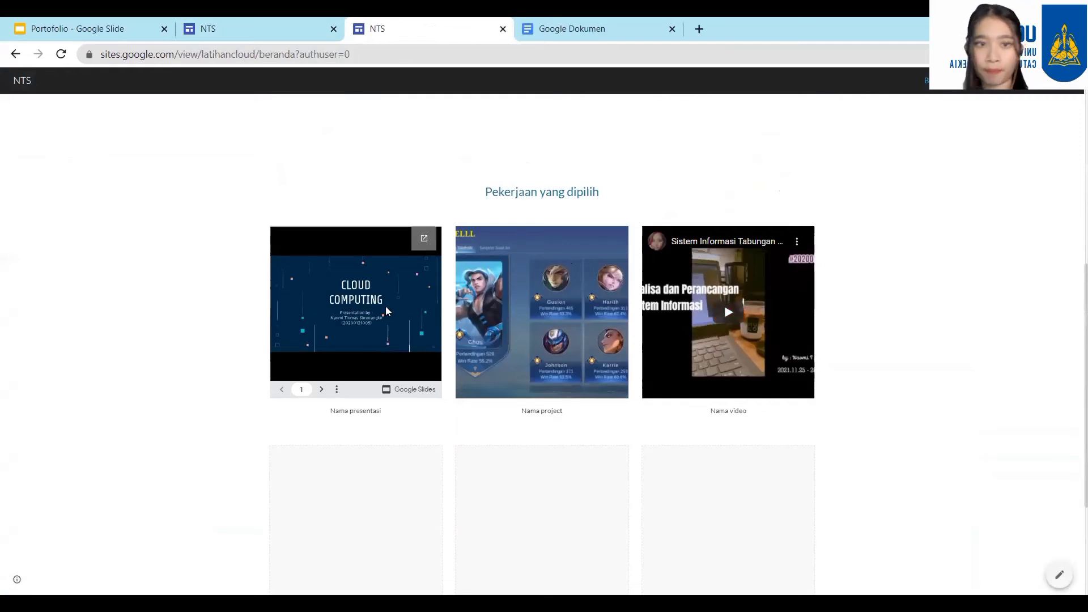
{"action": "left_click", "coordinate": [394, 291]}
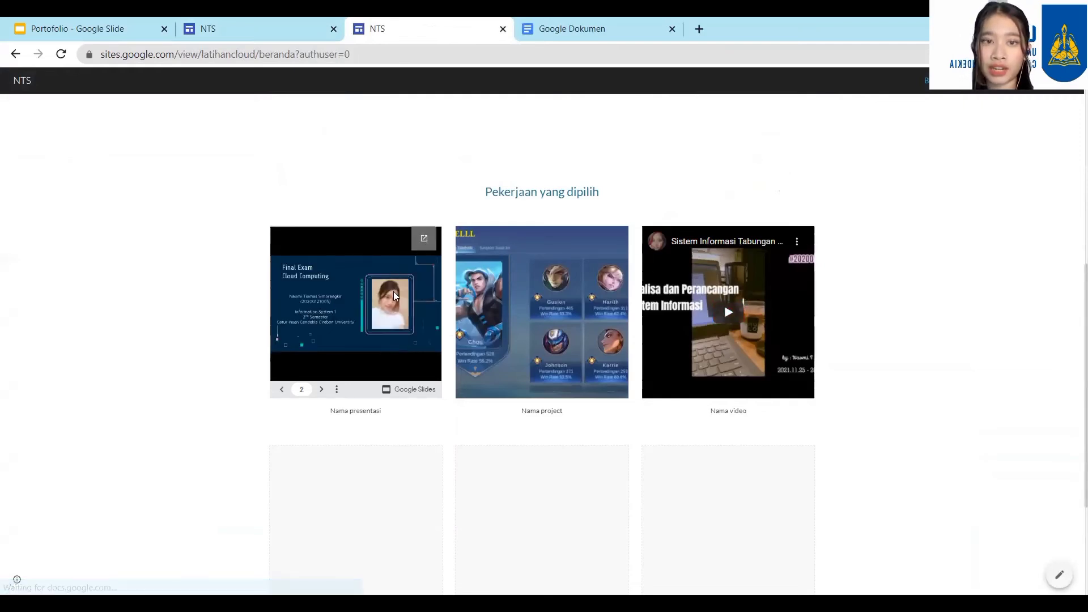
{"action": "left_click", "coordinate": [393, 293]}
{"action": "left_click", "coordinate": [394, 292]}
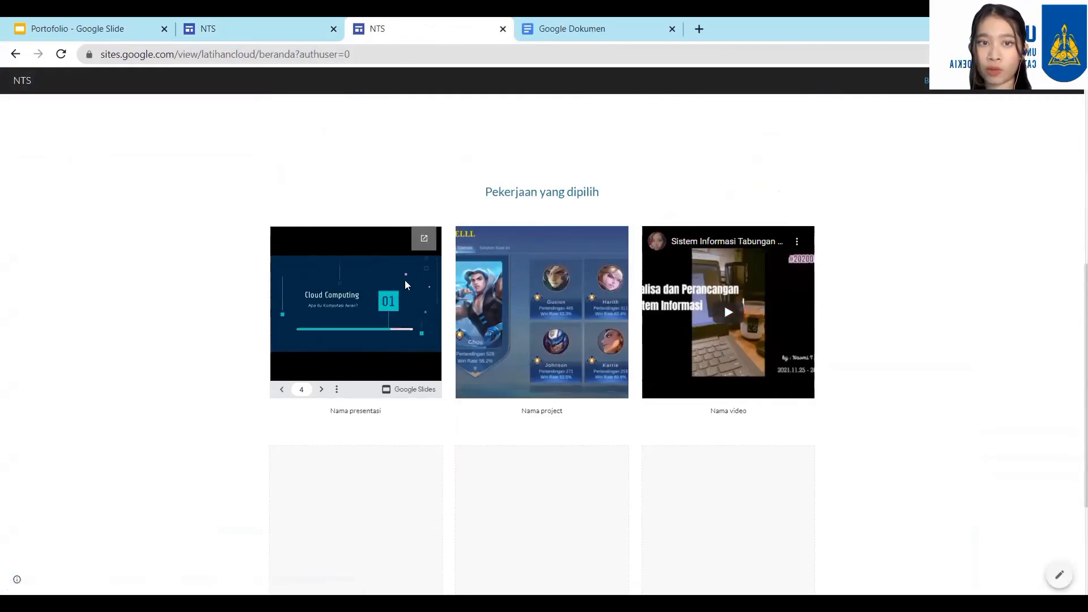
- Open the embedded Cloud Computing presentation in its own window, page through to the Keuntungan Cloud Computing SaaS slide, and close it
{"action": "left_click", "coordinate": [425, 246]}
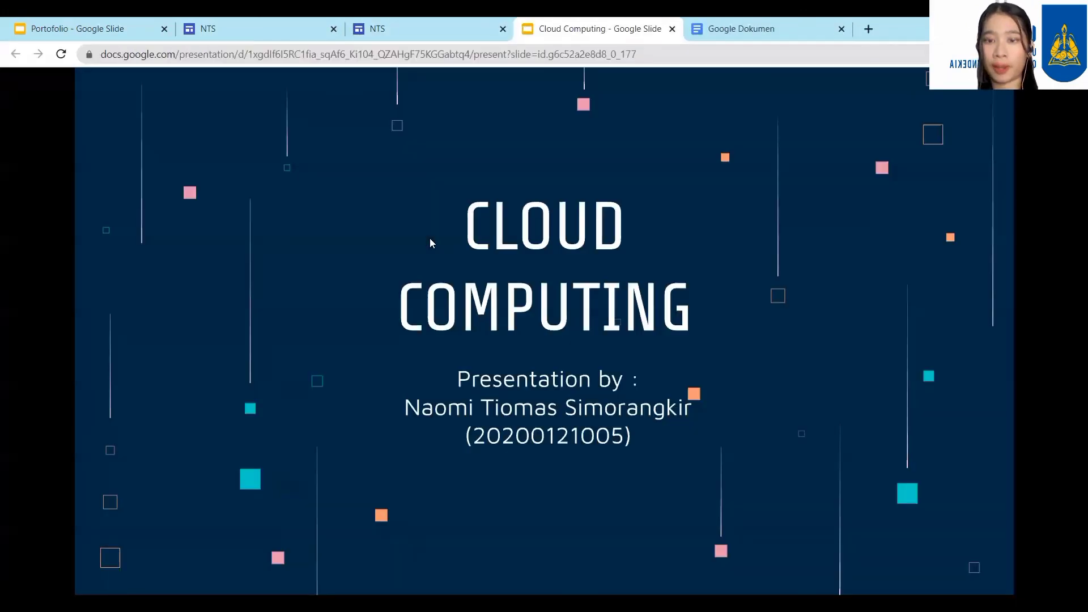
{"action": "left_click", "coordinate": [430, 238]}
{"action": "left_click", "coordinate": [431, 238]}
{"action": "left_click", "coordinate": [430, 239]}
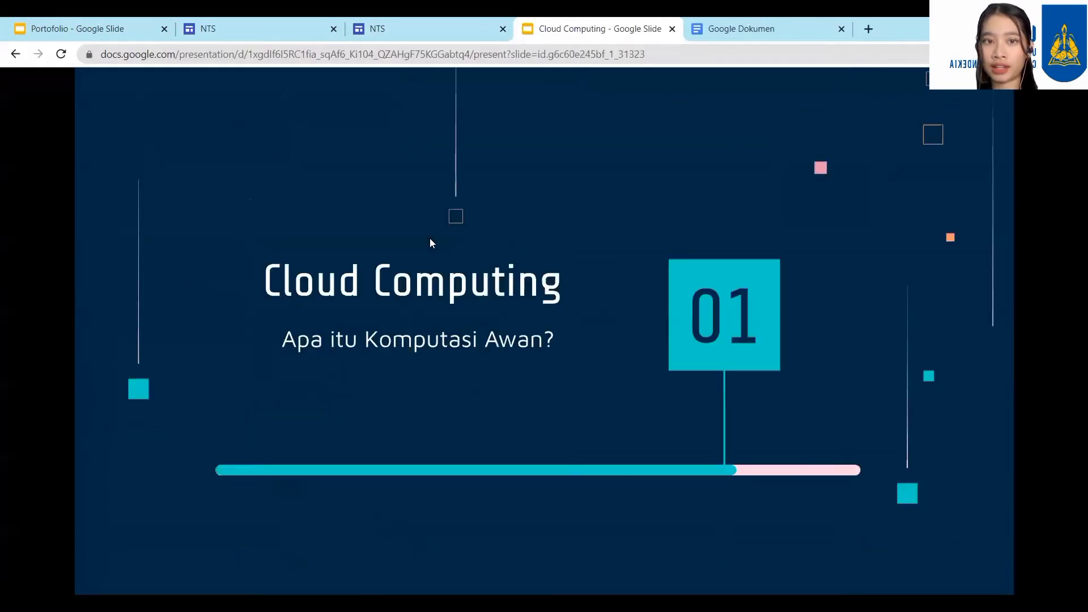
{"action": "left_click", "coordinate": [430, 239]}
{"action": "left_click", "coordinate": [430, 239]}
{"action": "left_click", "coordinate": [430, 238]}
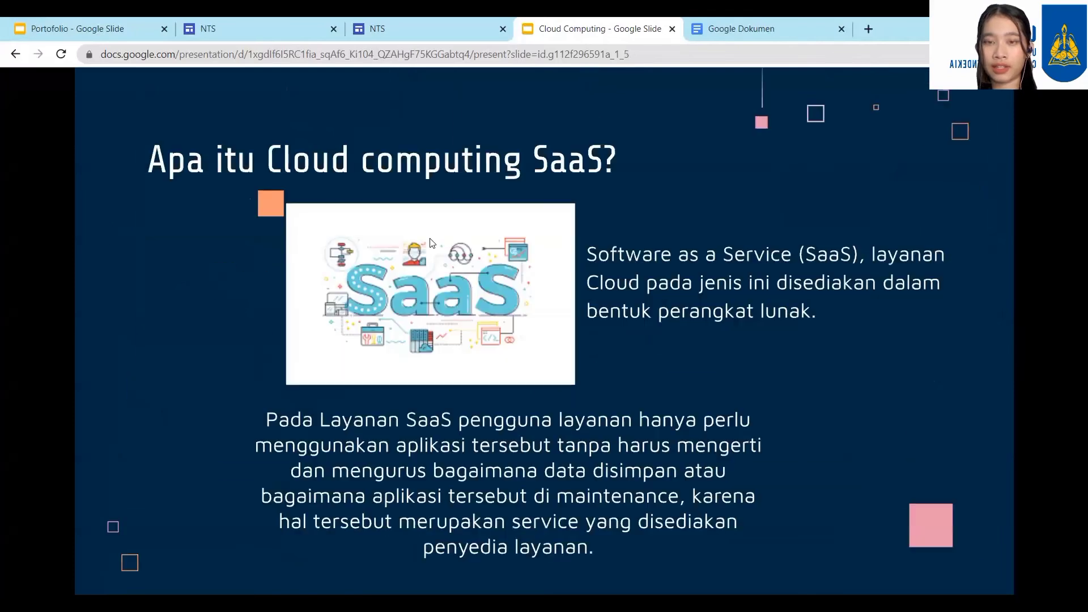
{"action": "left_click", "coordinate": [430, 239]}
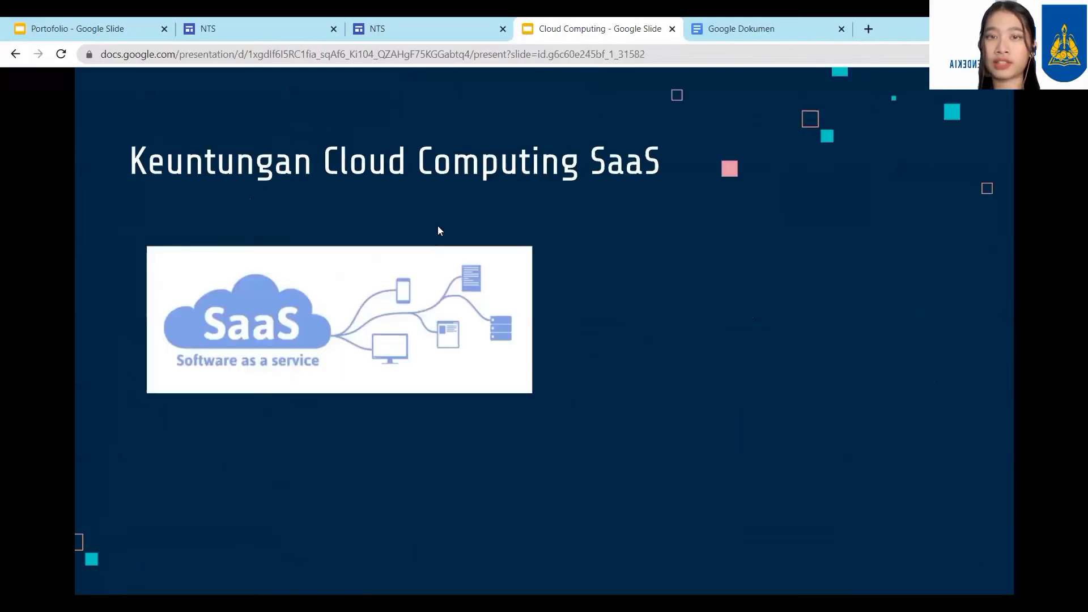
{"action": "left_click", "coordinate": [673, 29]}
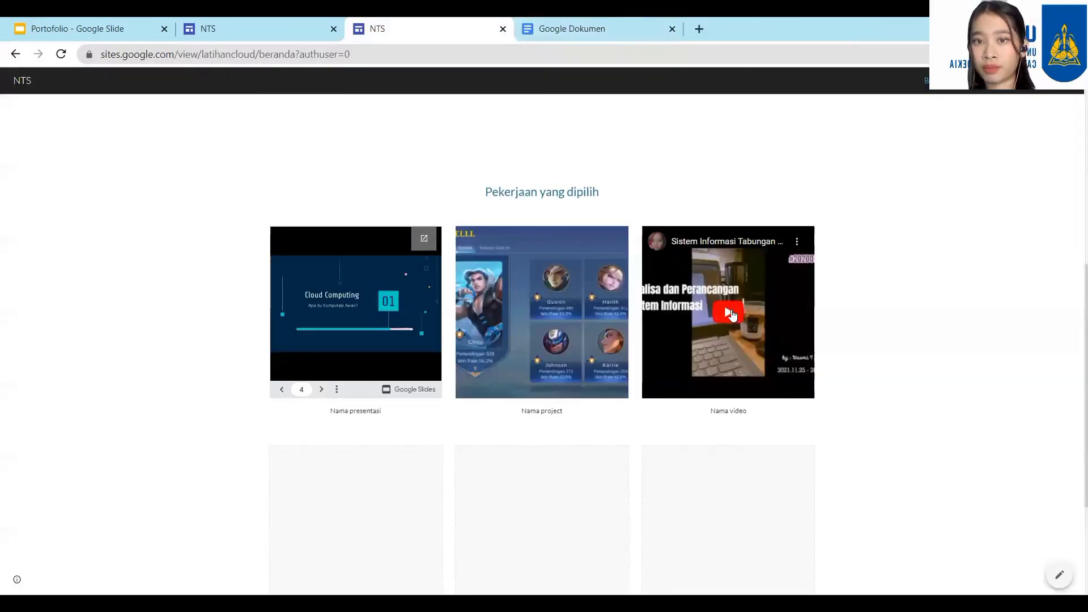
- Play the embedded Sistem Informasi Tabungan video, view it in full screen and return, then close the published site
{"action": "left_click", "coordinate": [730, 312]}
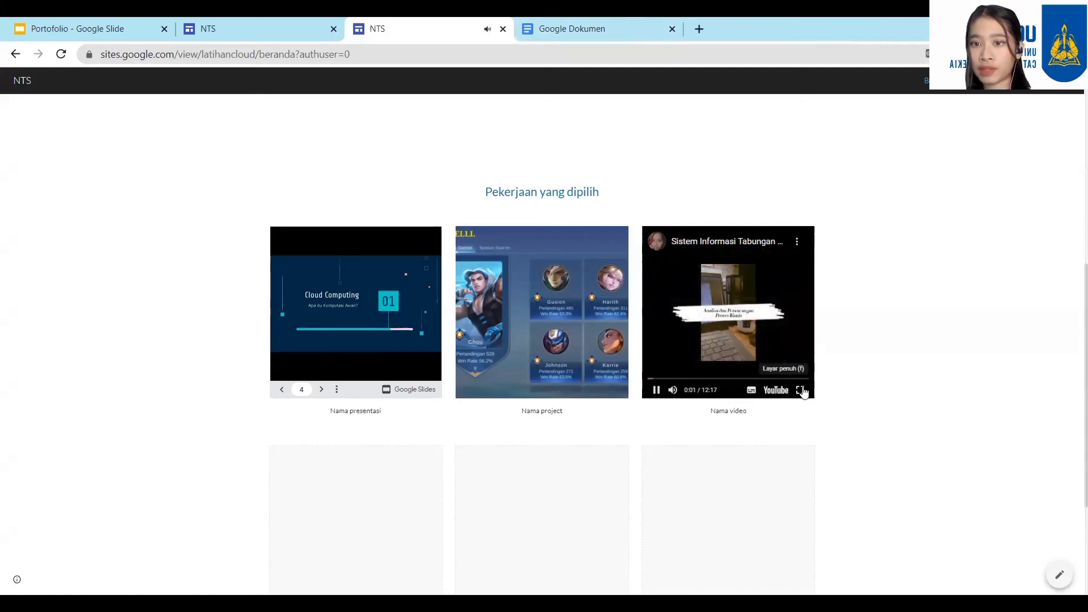
{"action": "key", "text": "f"}
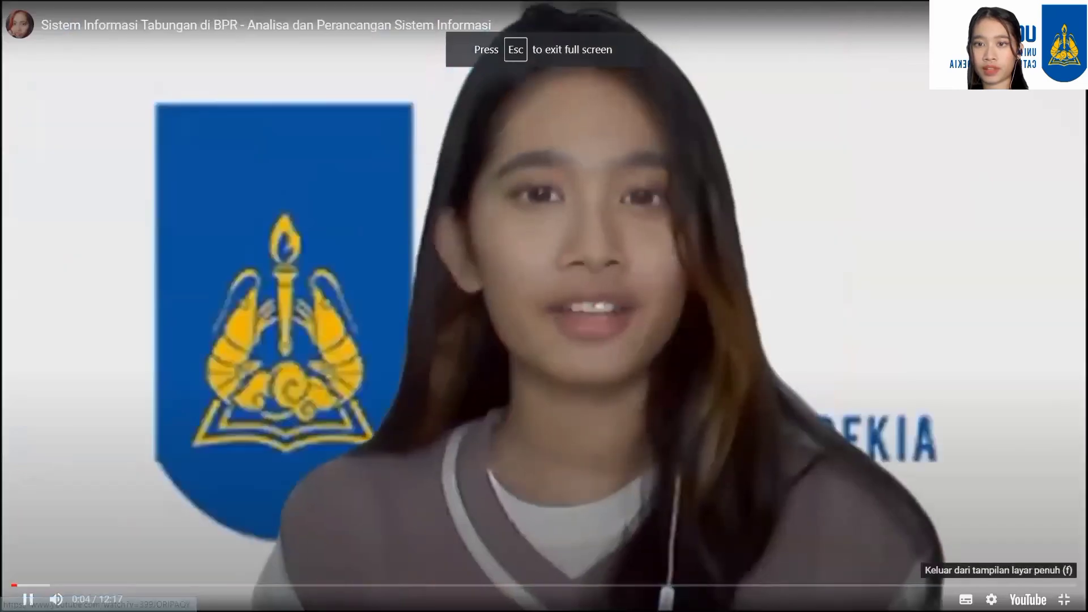
{"action": "left_click", "coordinate": [1064, 599]}
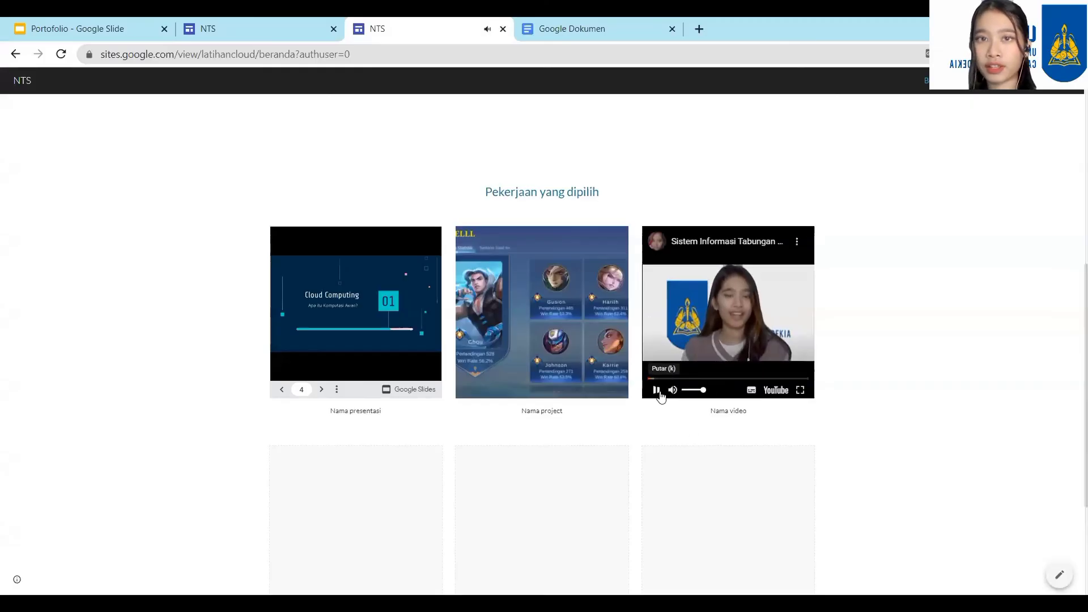
{"action": "left_click", "coordinate": [502, 29]}
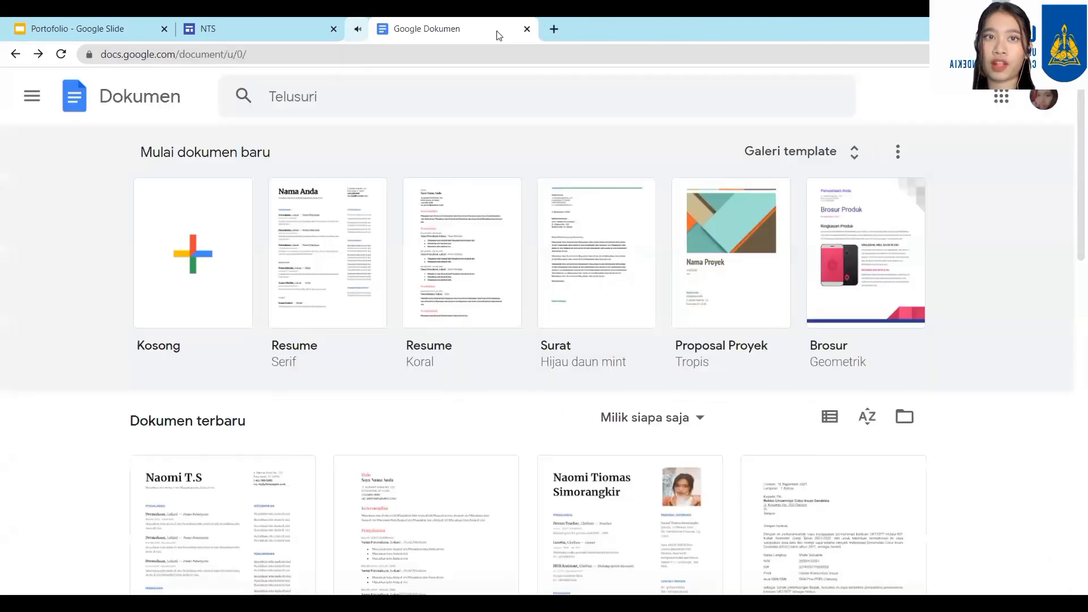
- Switch to Google Docs, open the shared recent Resume document that contains a profile photo, and look through its contents
{"action": "left_click", "coordinate": [306, 29]}
{"action": "left_click", "coordinate": [17, 55]}
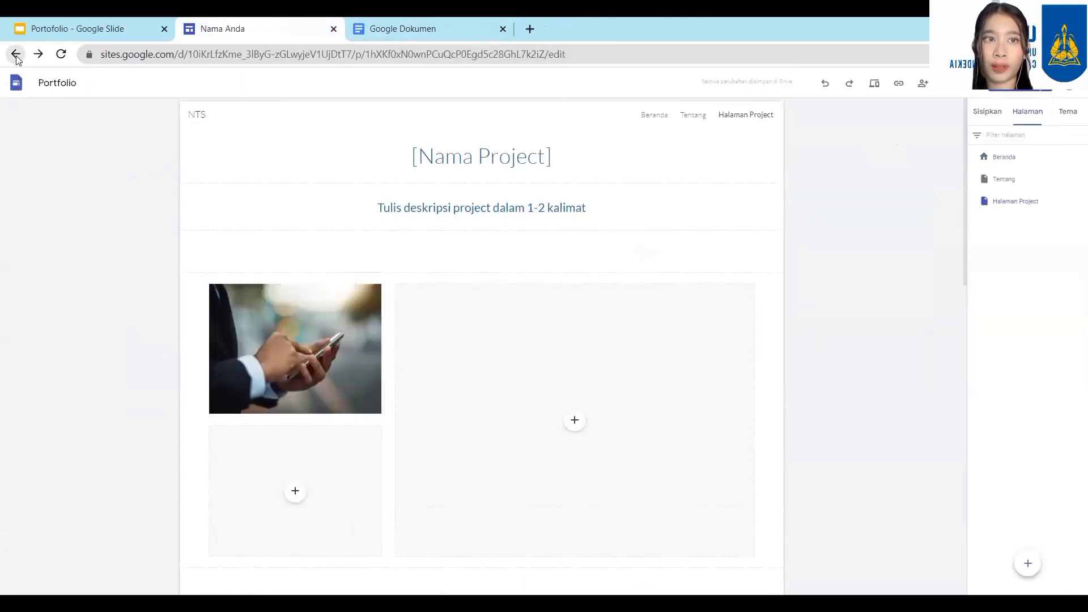
{"action": "left_click", "coordinate": [438, 30]}
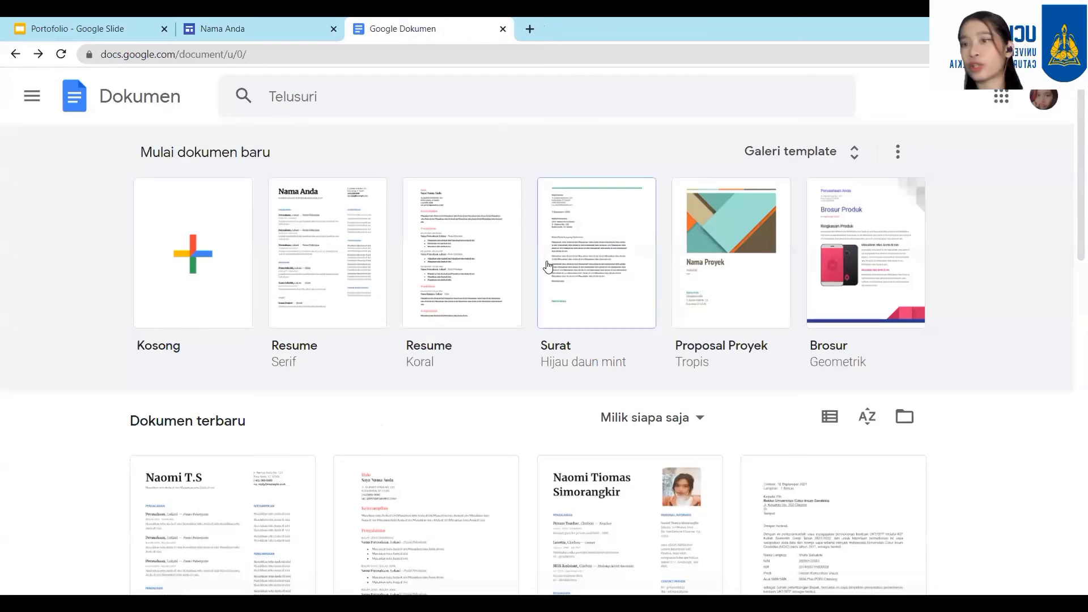
{"action": "scroll", "coordinate": [397, 306], "scroll_direction": "down", "scroll_amount": 3}
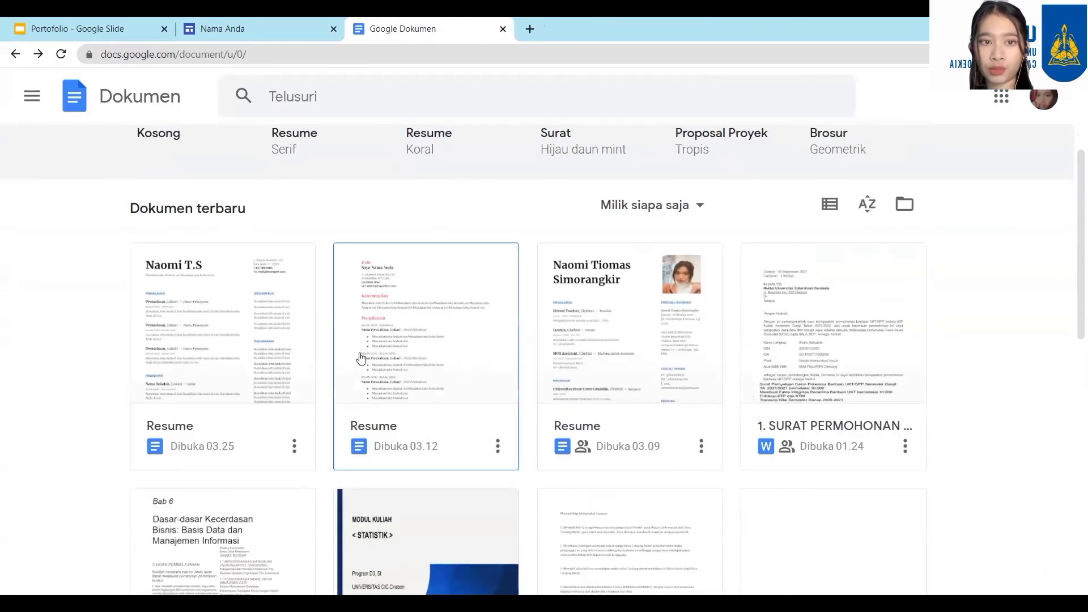
{"action": "scroll", "coordinate": [352, 357], "scroll_direction": "up", "scroll_amount": 1}
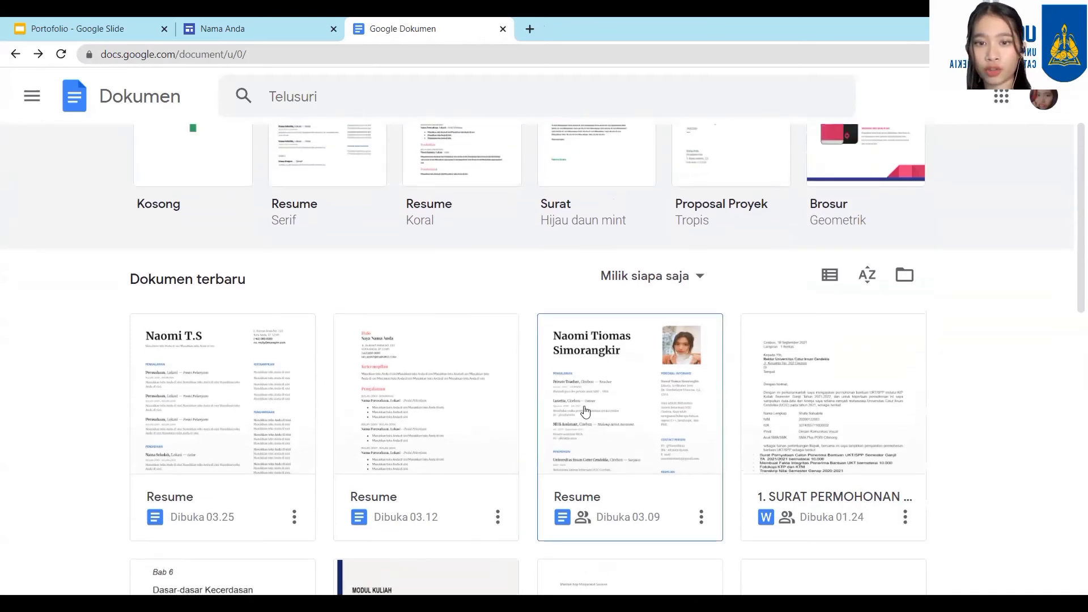
{"action": "left_click", "coordinate": [595, 408]}
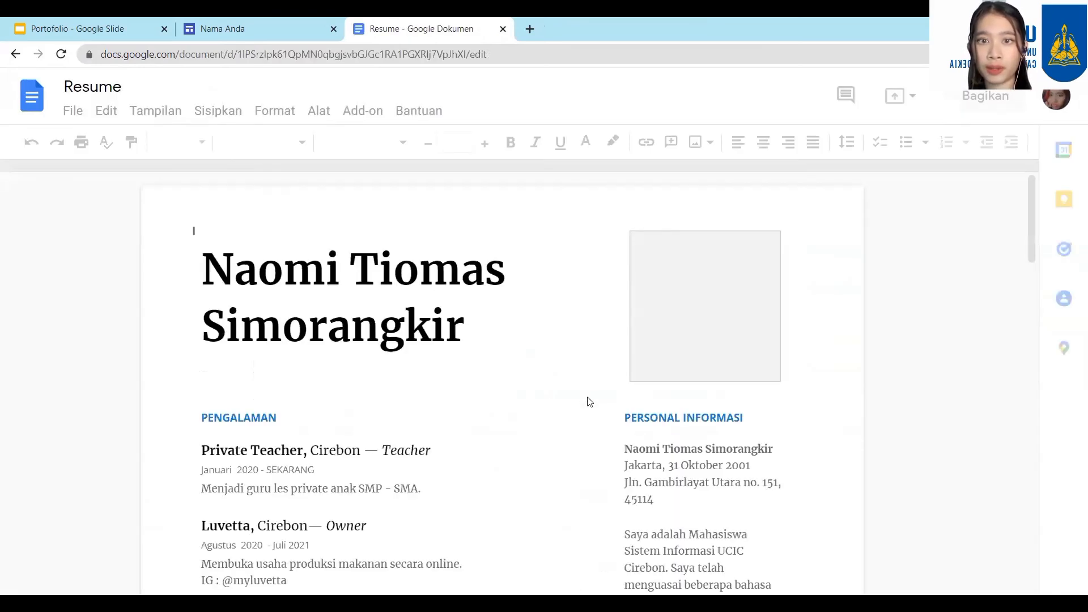
{"action": "scroll", "coordinate": [423, 315], "scroll_direction": "down", "scroll_amount": 7}
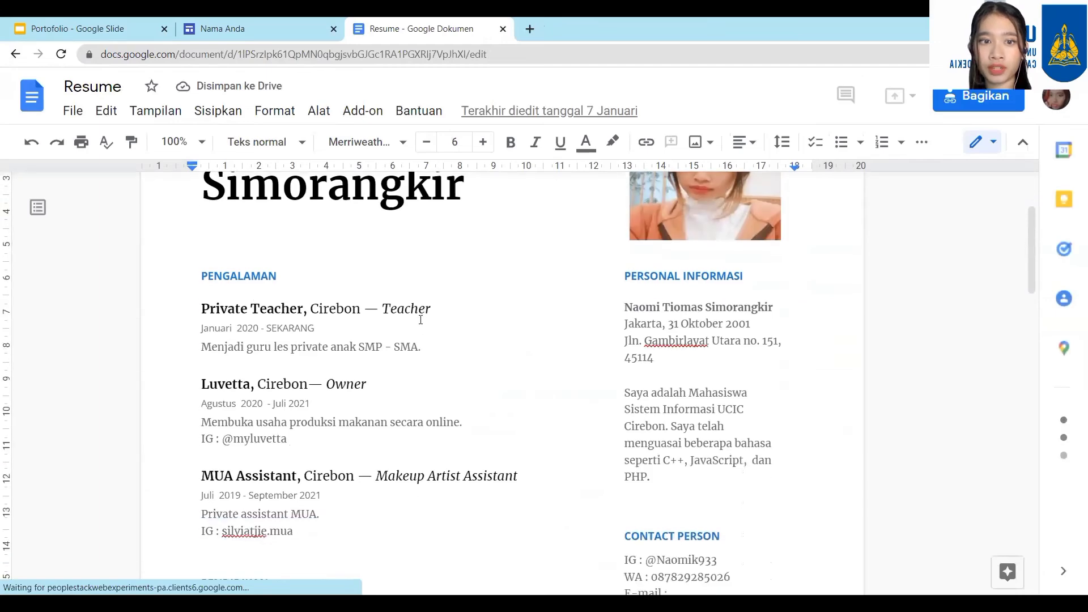
{"action": "scroll", "coordinate": [421, 323], "scroll_direction": "down", "scroll_amount": 5}
{"action": "scroll", "coordinate": [605, 362], "scroll_direction": "up", "scroll_amount": 12}
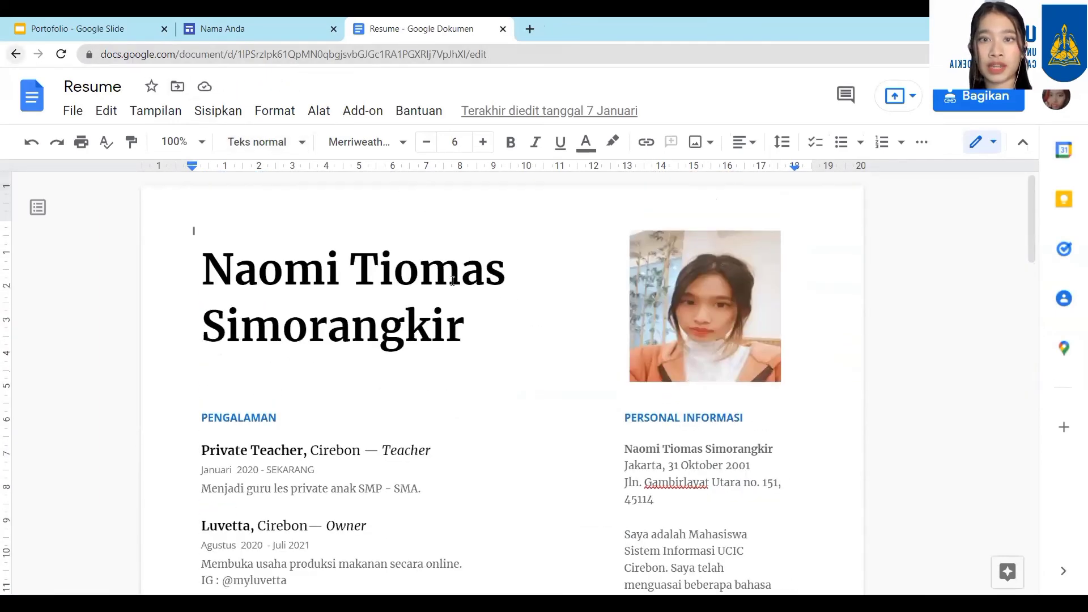
- Open all image options for the profile photo in the resume
{"action": "left_click", "coordinate": [672, 291]}
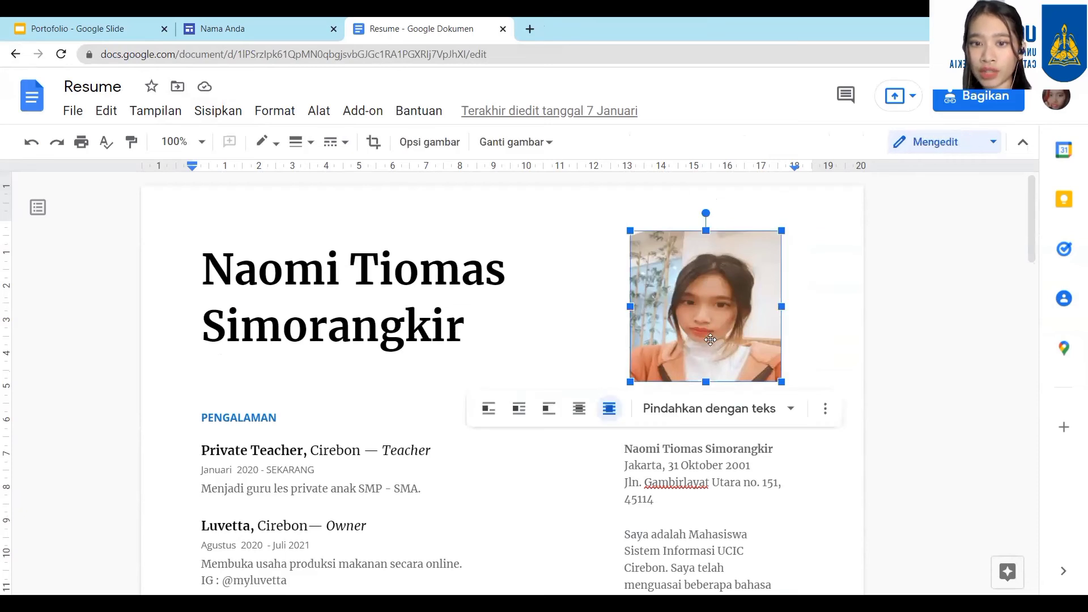
{"action": "left_click", "coordinate": [827, 409]}
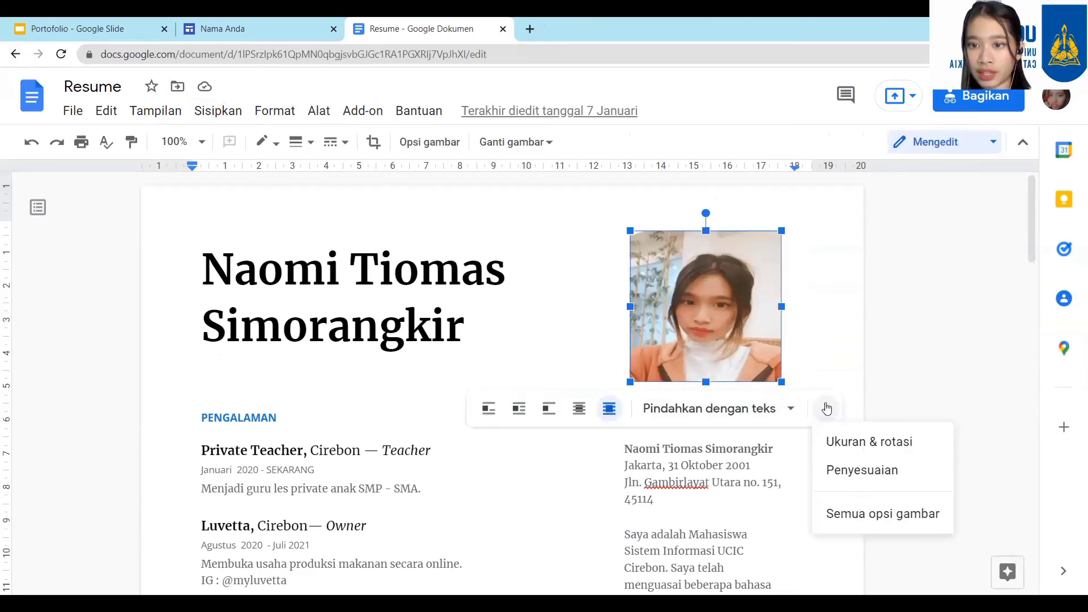
{"action": "left_click", "coordinate": [793, 409]}
{"action": "left_click", "coordinate": [828, 416]}
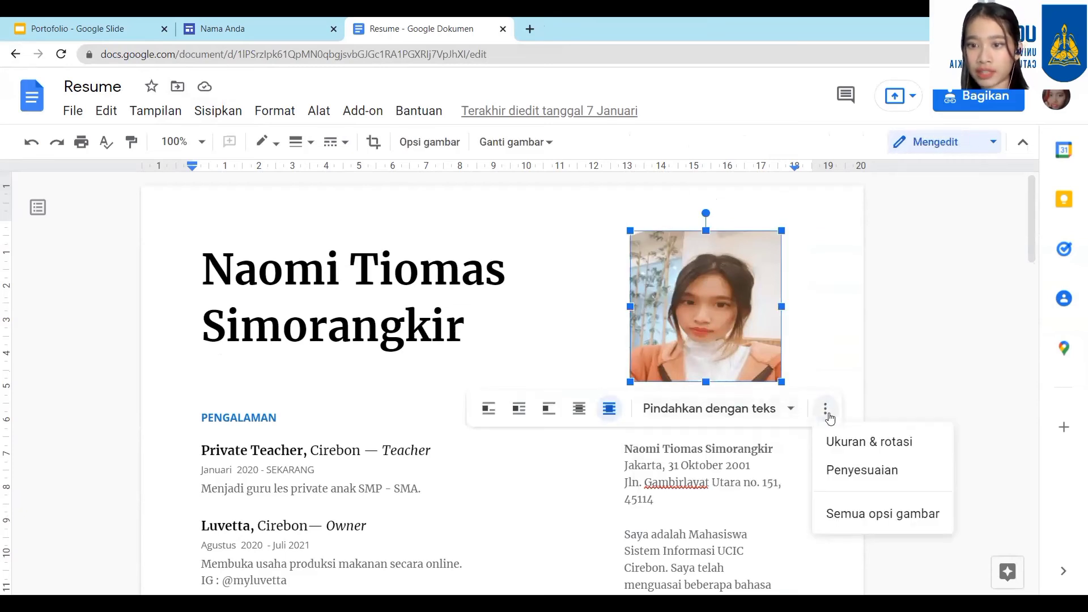
{"action": "left_click", "coordinate": [880, 513]}
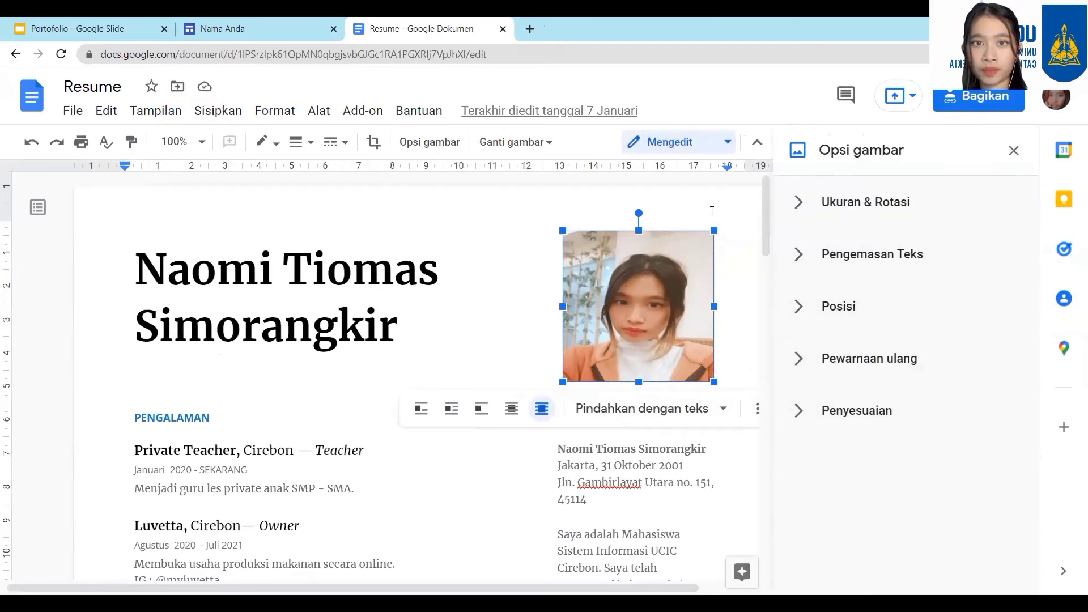
{"action": "left_click", "coordinate": [633, 207]}
- Replace the resume's profile photo with the image "selfie 2" uploaded from the computer's Downloads folder
{"action": "left_click", "coordinate": [630, 301]}
{"action": "left_click", "coordinate": [541, 141]}
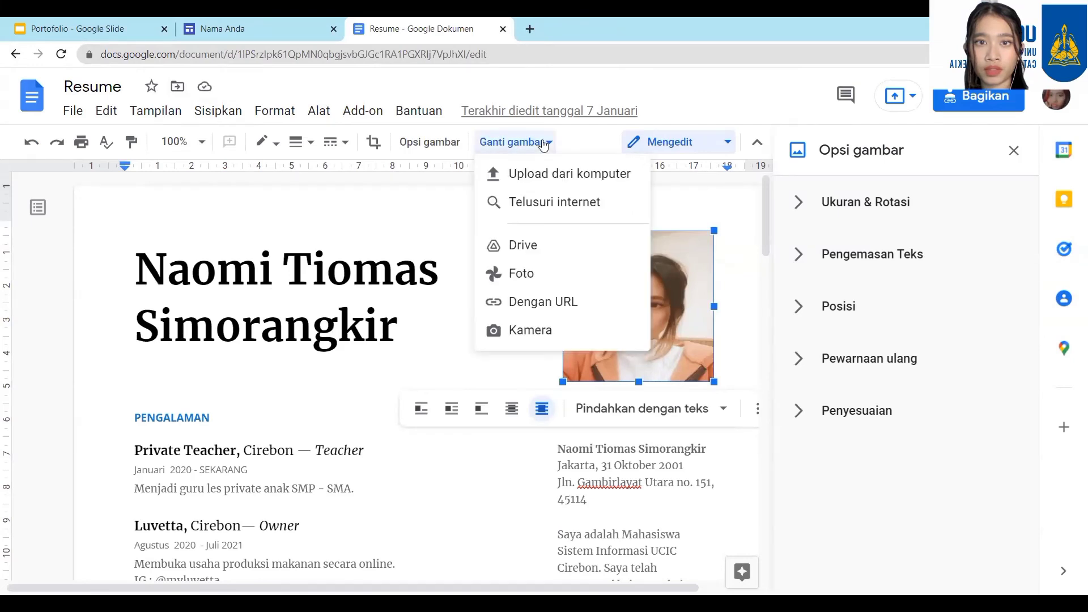
{"action": "left_click", "coordinate": [554, 175]}
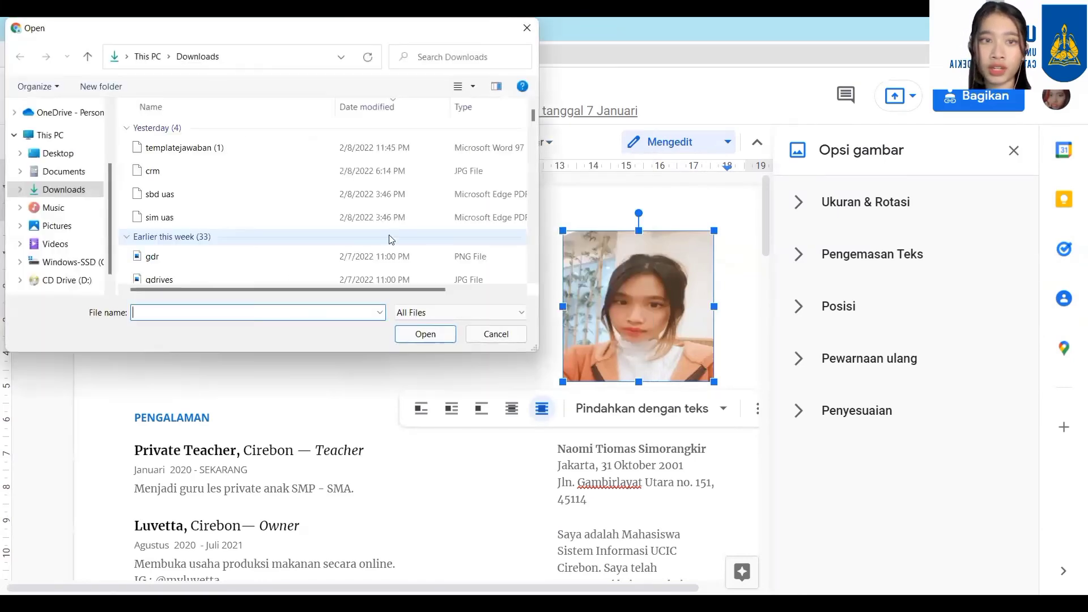
{"action": "scroll", "coordinate": [214, 221], "scroll_direction": "down", "scroll_amount": 10}
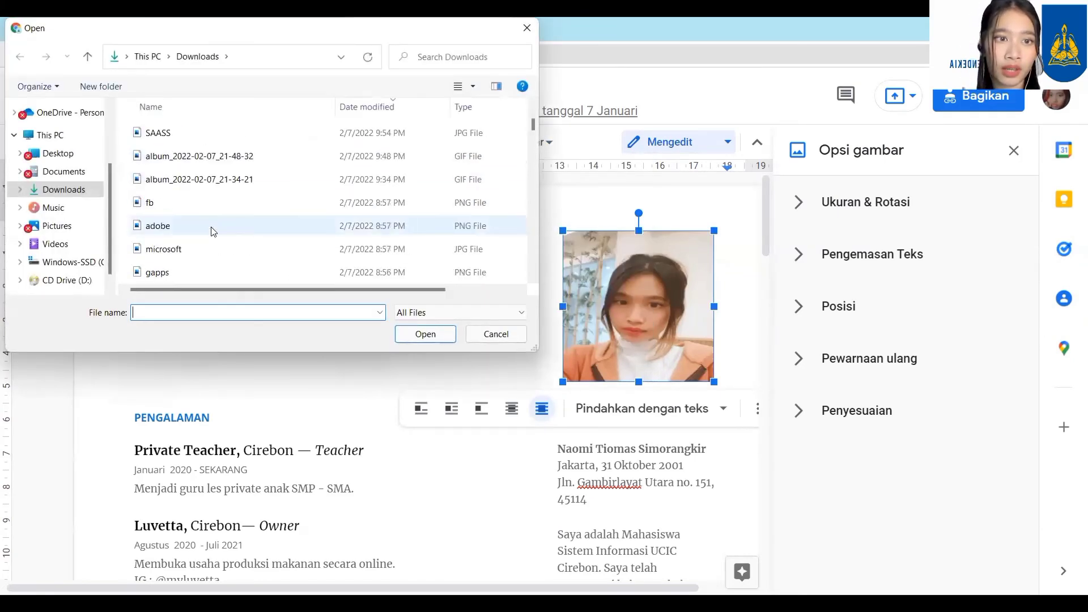
{"action": "scroll", "coordinate": [213, 238], "scroll_direction": "down", "scroll_amount": 10}
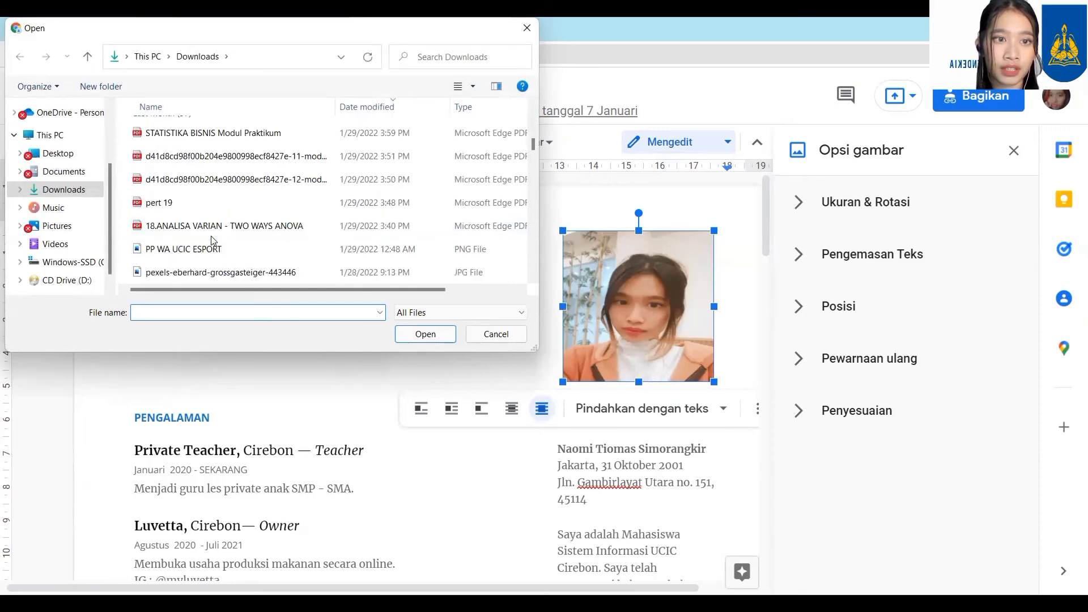
{"action": "scroll", "coordinate": [213, 240], "scroll_direction": "down", "scroll_amount": 5}
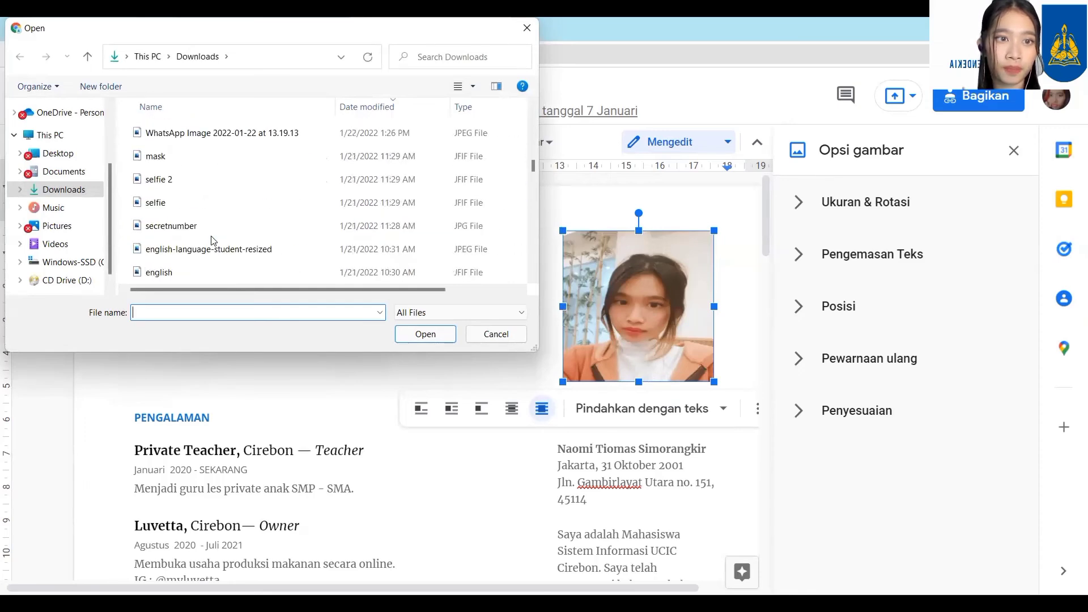
{"action": "left_click", "coordinate": [246, 180]}
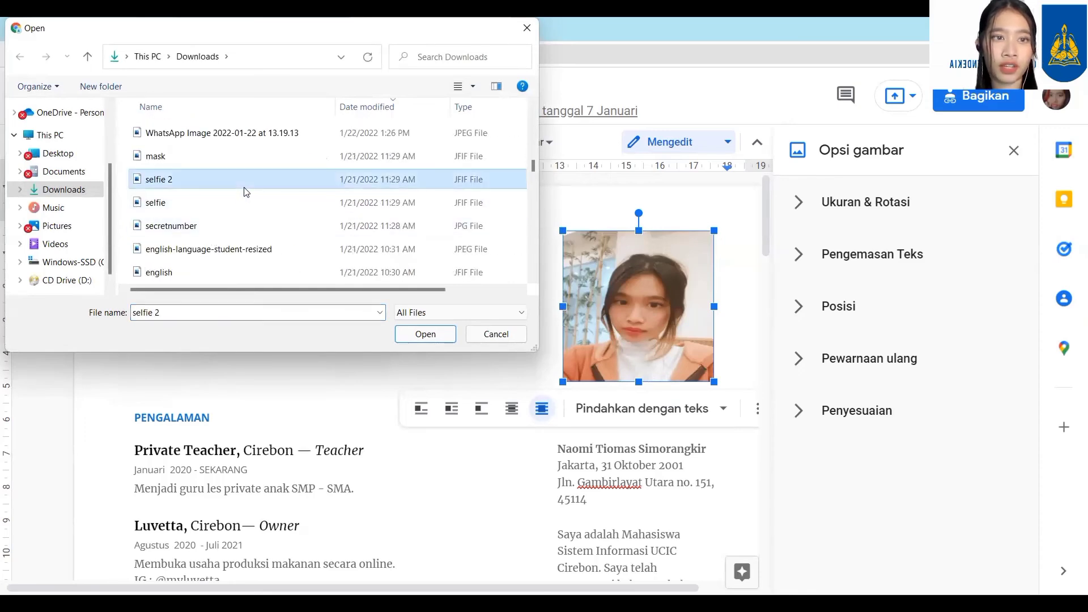
{"action": "left_click", "coordinate": [425, 336]}
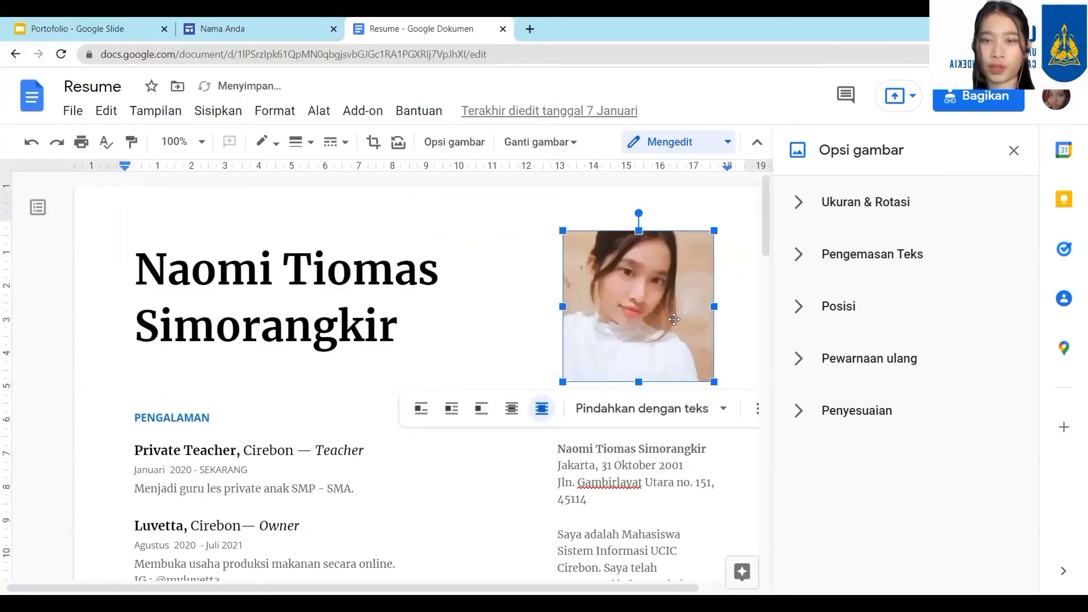
- Set the font of the full-name heading at the top of the resume to Maven Pro
{"action": "scroll", "coordinate": [674, 319], "scroll_direction": "down", "scroll_amount": 4}
{"action": "scroll", "coordinate": [424, 247], "scroll_direction": "up", "scroll_amount": 2}
{"action": "left_click", "coordinate": [424, 247]}
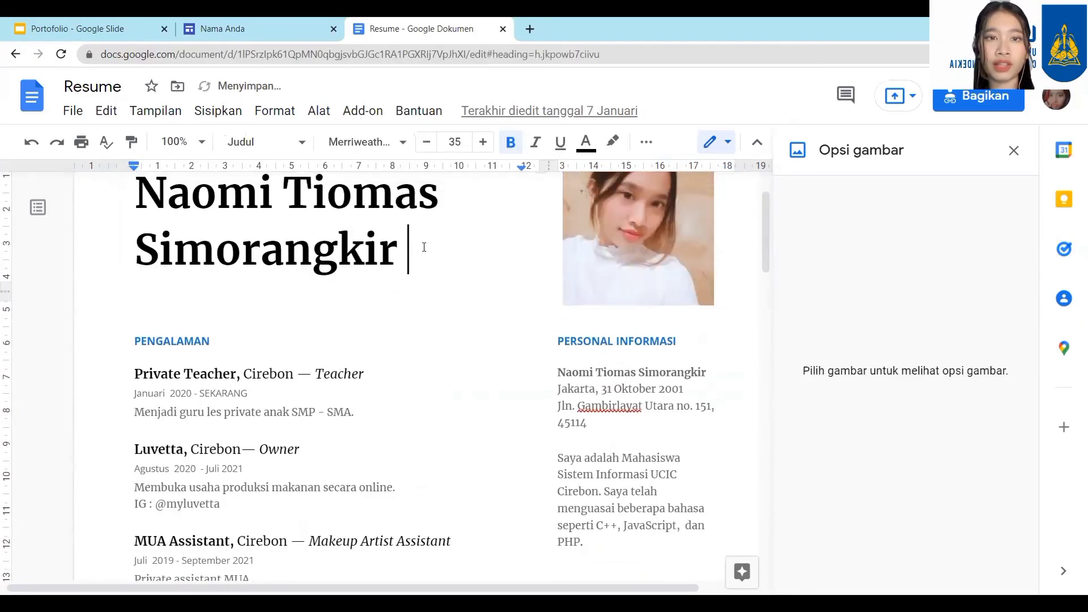
{"action": "scroll", "coordinate": [424, 247], "scroll_direction": "up", "scroll_amount": 1}
{"action": "left_click_drag", "start_coordinate": [392, 310], "coordinate": [136, 245]}
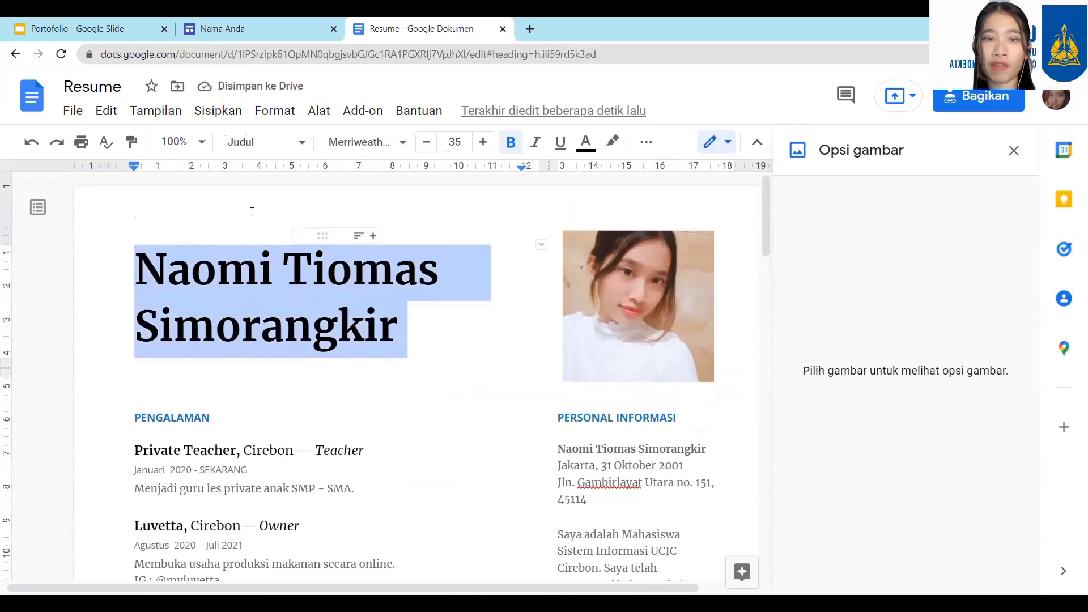
{"action": "left_click", "coordinate": [358, 142]}
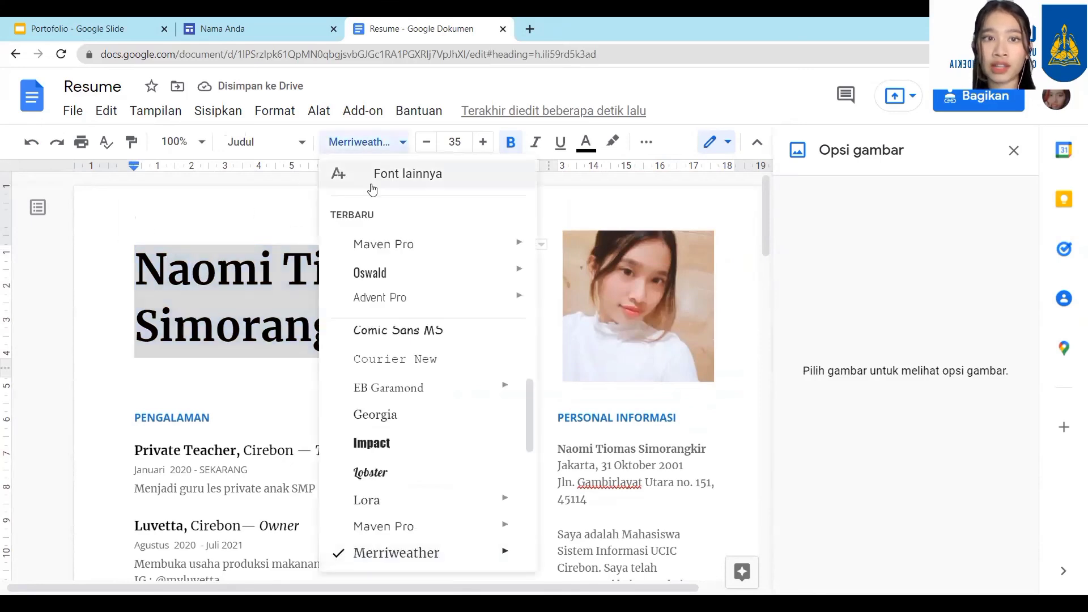
{"action": "left_click", "coordinate": [421, 245]}
{"action": "left_click", "coordinate": [372, 367]}
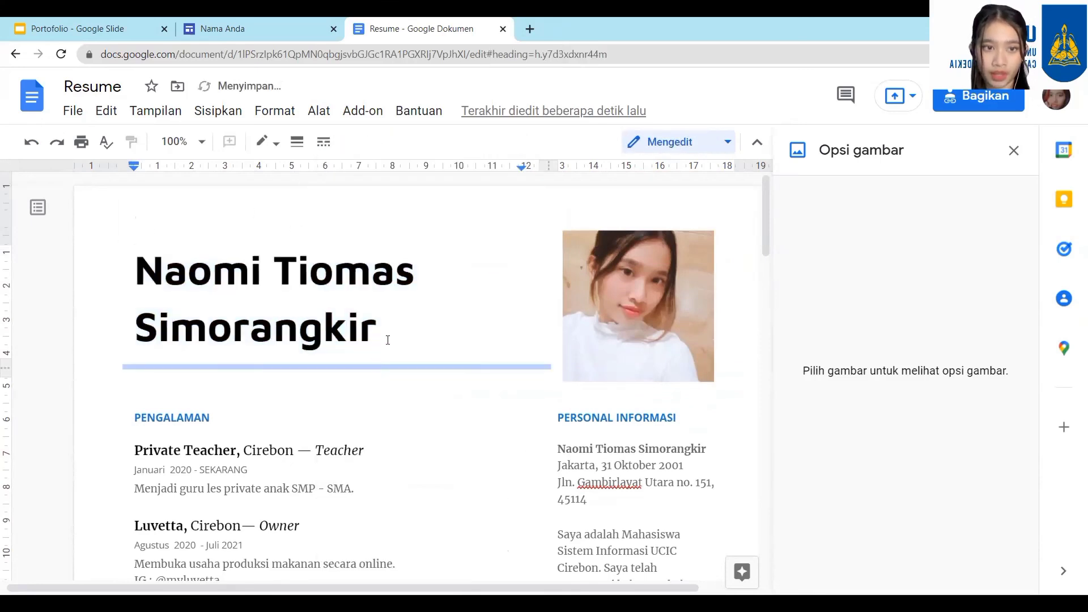
- Review the name heading and the resume's sections down to Skills and Keahlian, leaving the text as it is
{"action": "left_click_drag", "start_coordinate": [389, 331], "coordinate": [168, 261]}
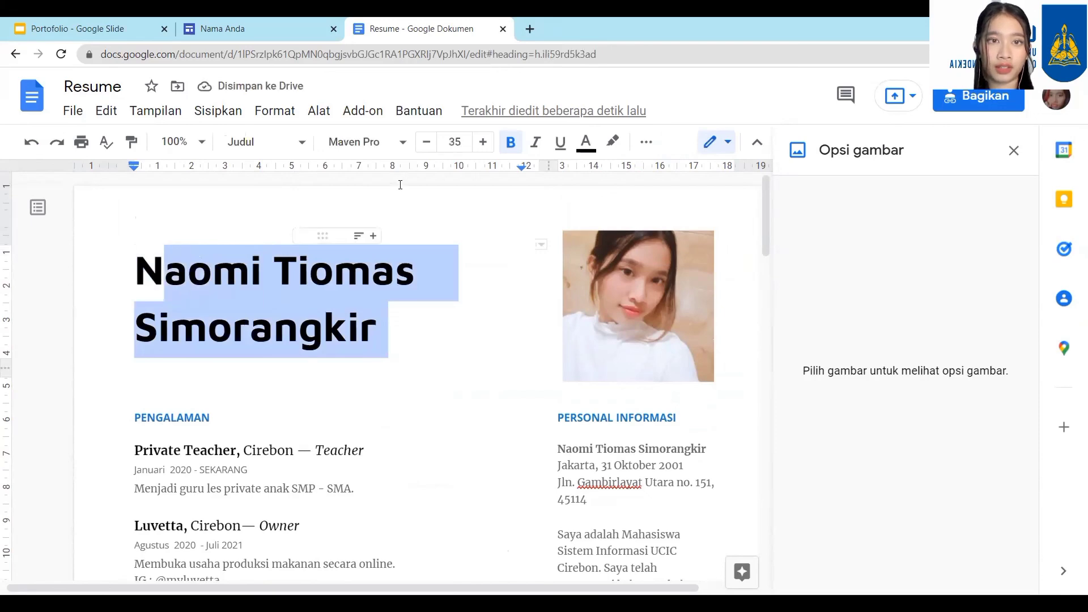
{"action": "left_click", "coordinate": [306, 320]}
{"action": "scroll", "coordinate": [397, 363], "scroll_direction": "down", "scroll_amount": 10}
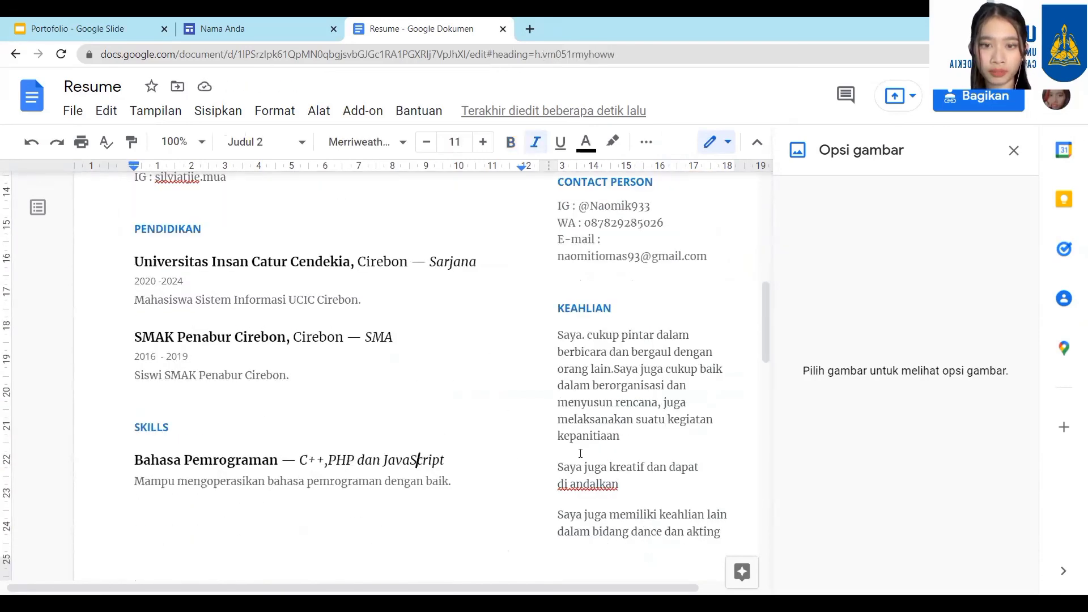
{"action": "scroll", "coordinate": [431, 448], "scroll_direction": "up", "scroll_amount": 10}
{"action": "left_click_drag", "start_coordinate": [391, 331], "coordinate": [169, 268]}
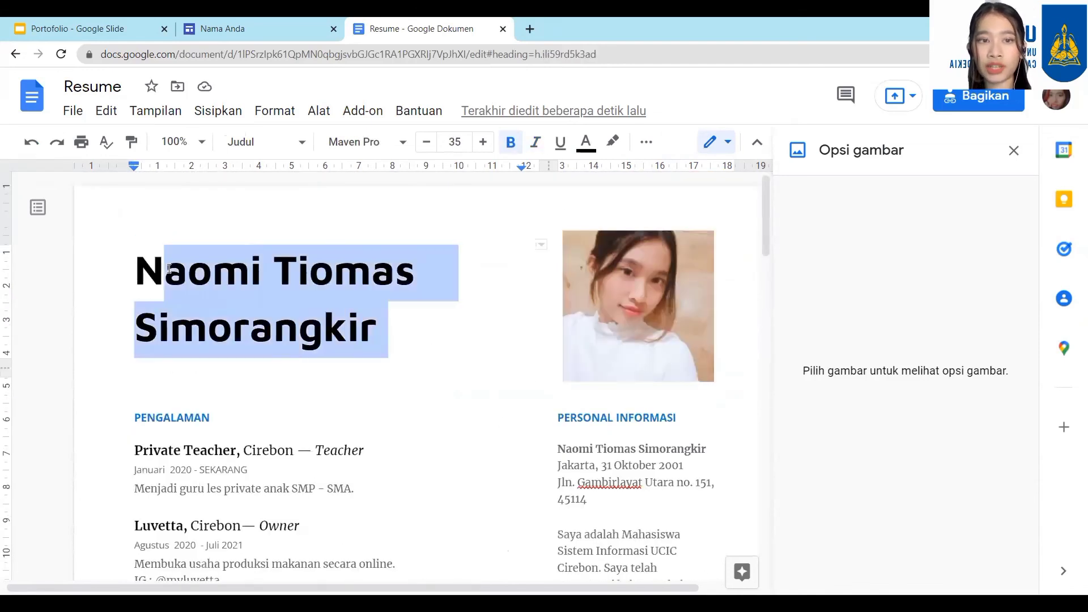
{"action": "left_click", "coordinate": [275, 269]}
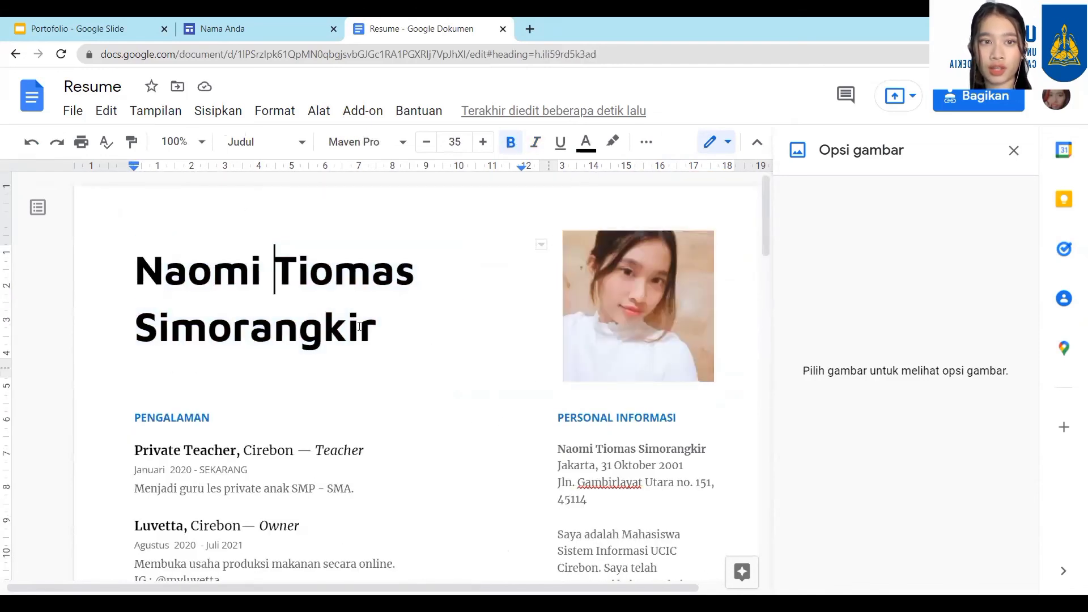
- Try bold, italic and underline on the full-name heading, leaving it with none of the three styles
{"action": "left_click_drag", "start_coordinate": [368, 331], "coordinate": [427, 219]}
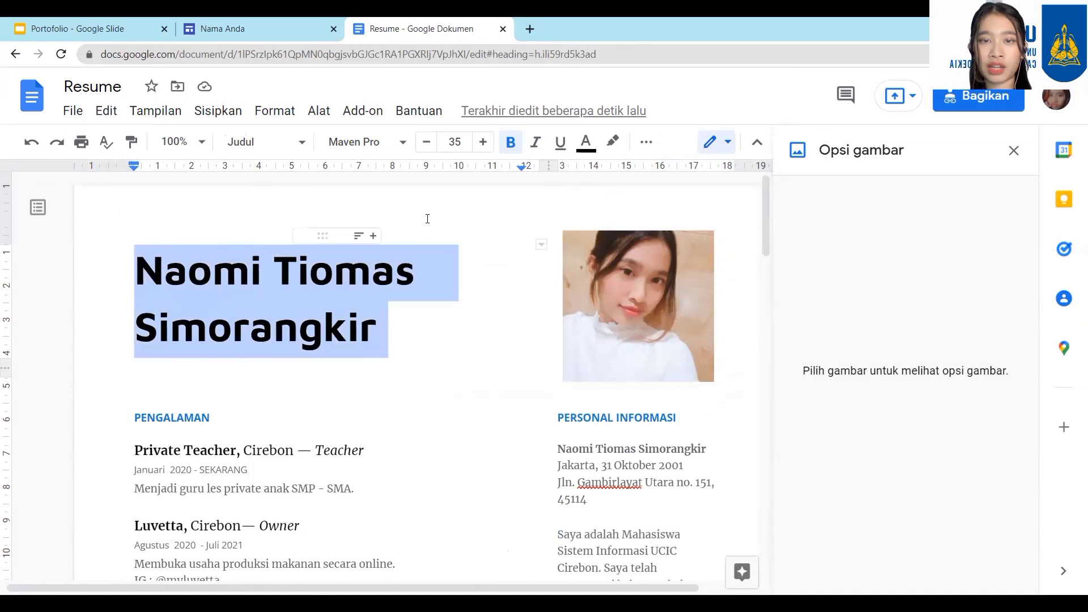
{"action": "left_click", "coordinate": [512, 151]}
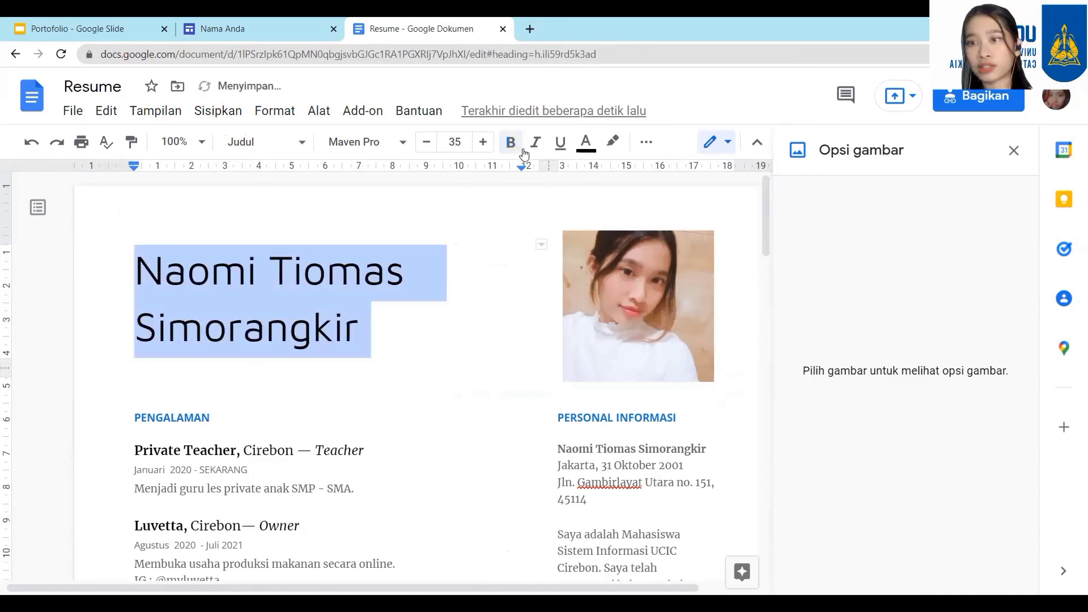
{"action": "left_click", "coordinate": [536, 144]}
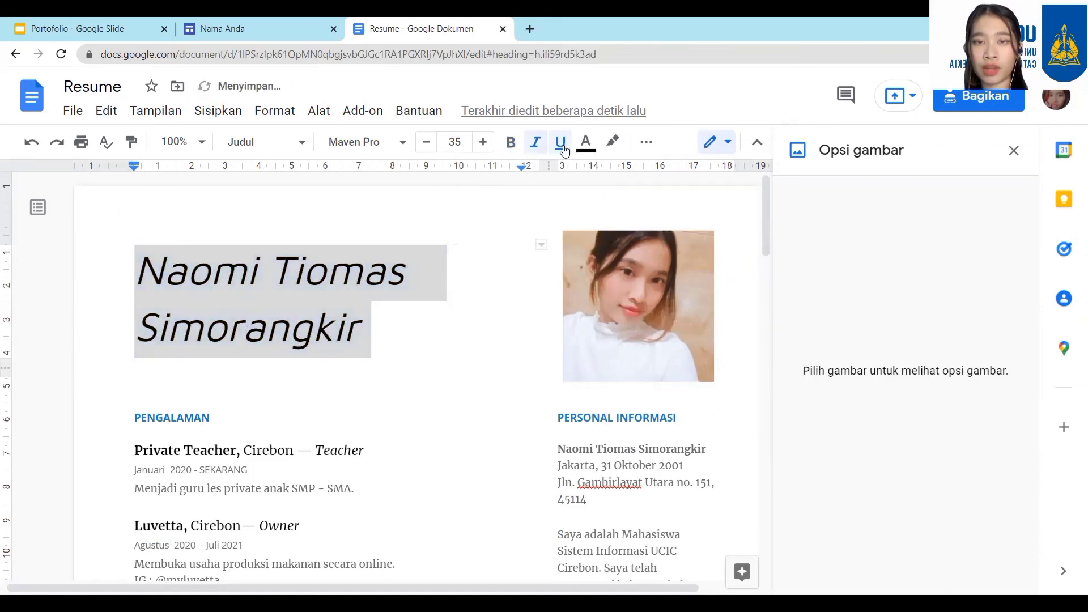
{"action": "left_click", "coordinate": [564, 151]}
{"action": "left_click", "coordinate": [518, 146]}
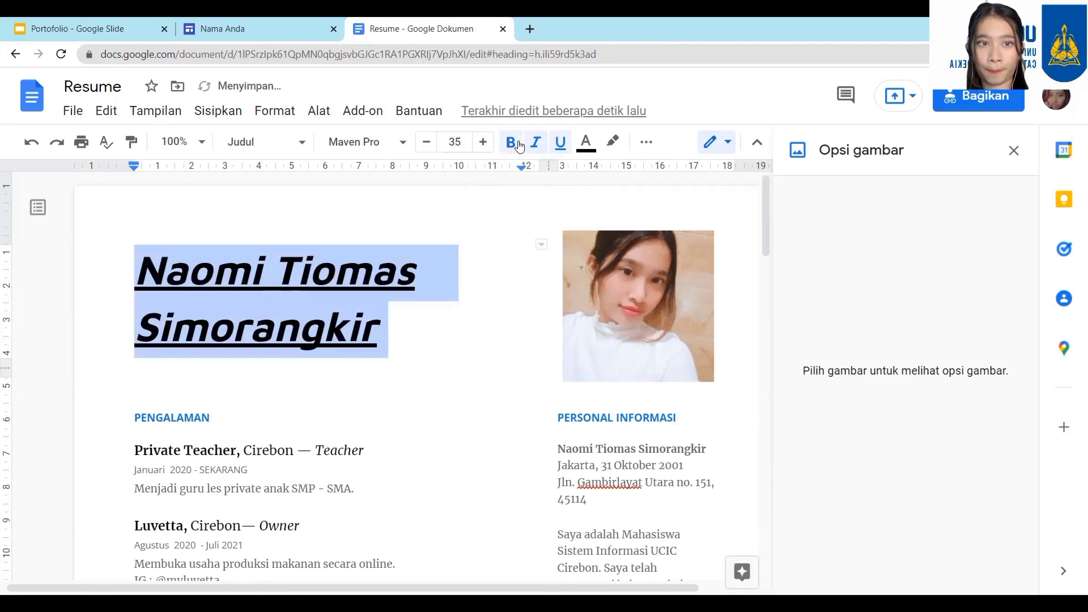
{"action": "left_click", "coordinate": [512, 145]}
{"action": "left_click", "coordinate": [535, 143]}
{"action": "left_click", "coordinate": [562, 143]}
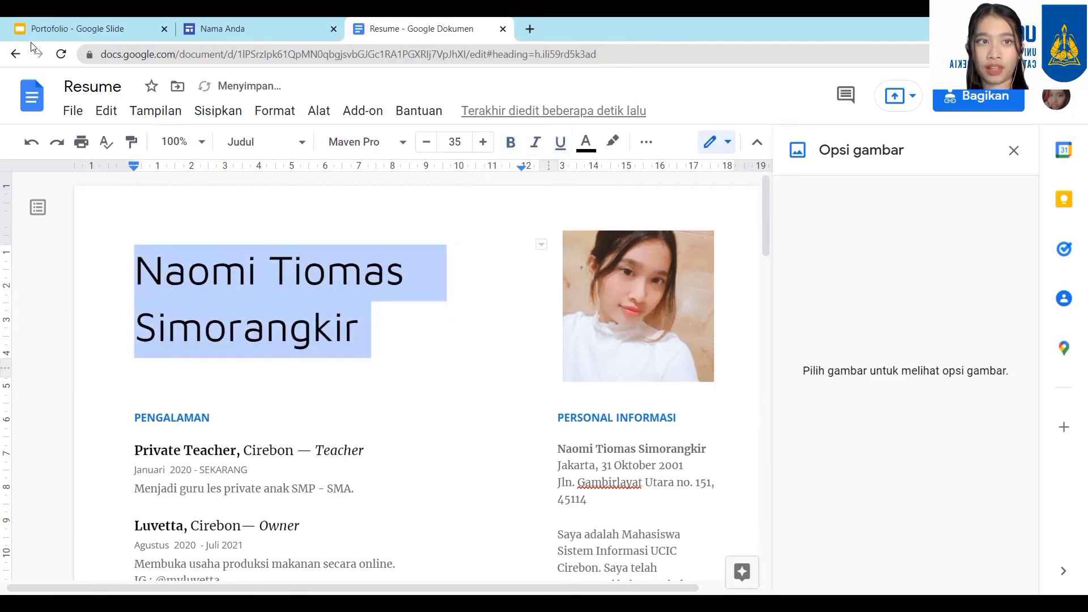
{"action": "left_click", "coordinate": [974, 98]}
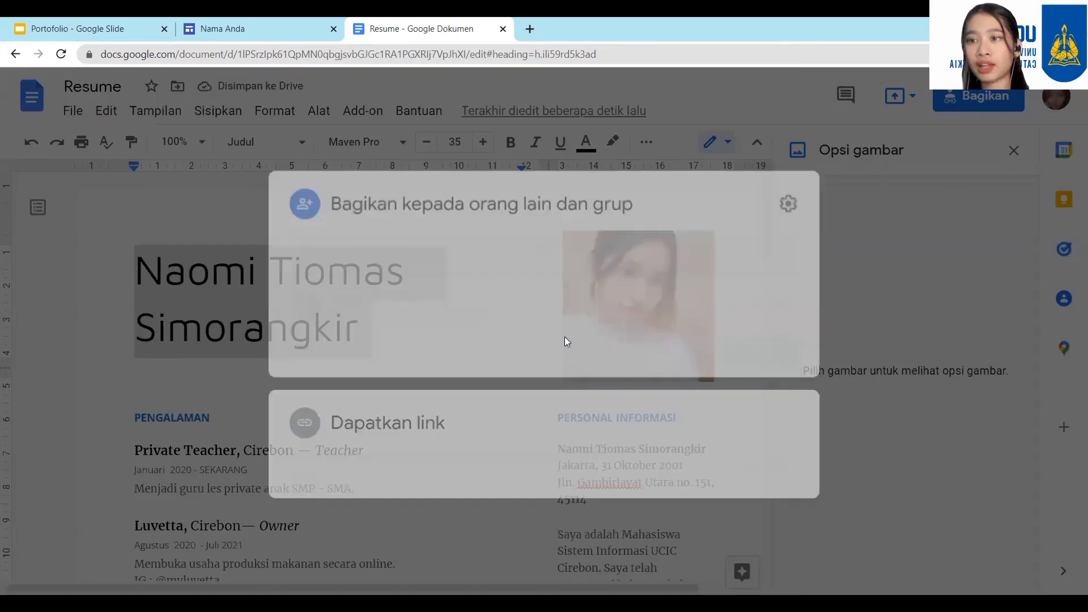
{"action": "left_click", "coordinate": [533, 245]}
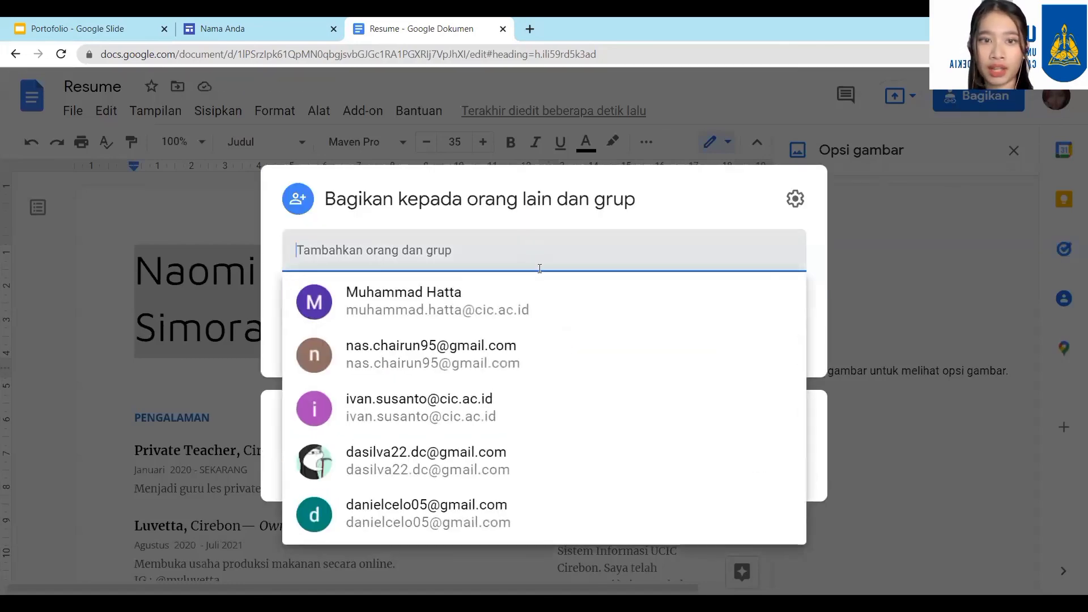
{"action": "left_click", "coordinate": [924, 443]}
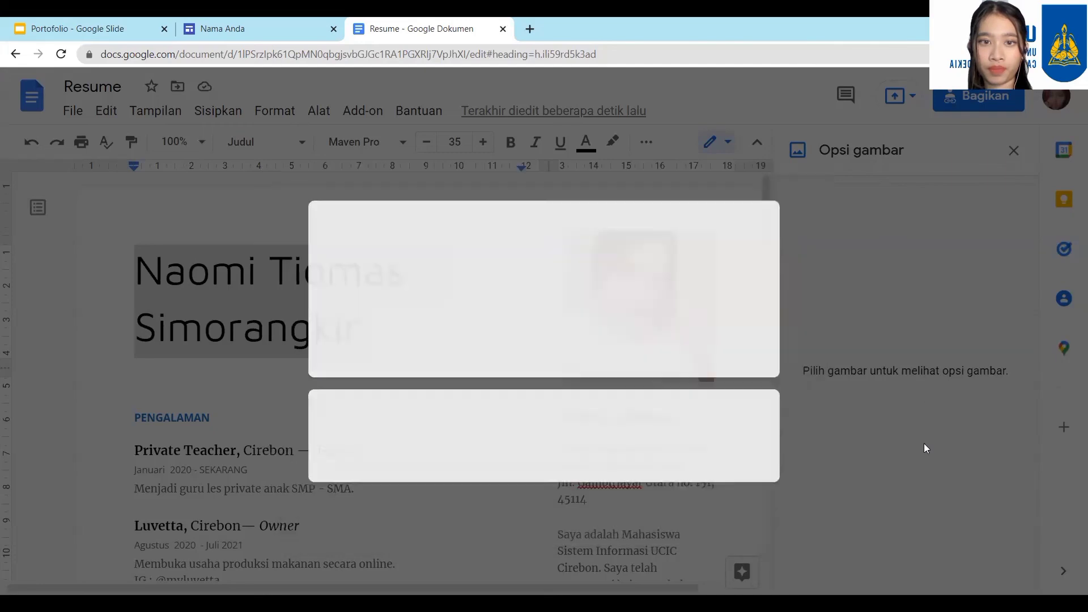
- Copy the resume's sharing link, keeping access for anyone with the link as viewer
{"action": "left_click", "coordinate": [998, 96]}
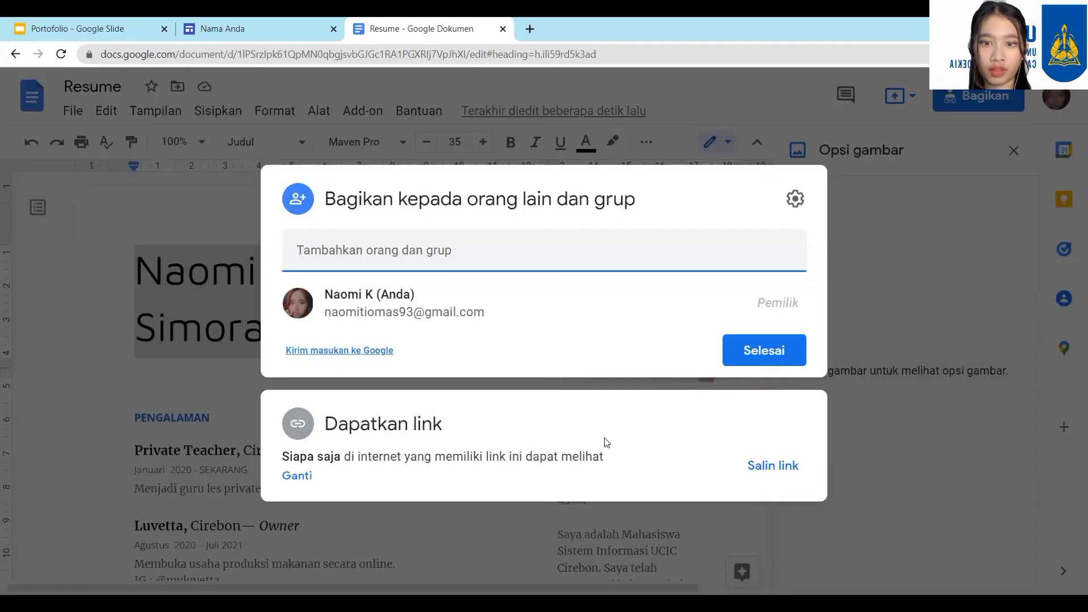
{"action": "left_click", "coordinate": [776, 467]}
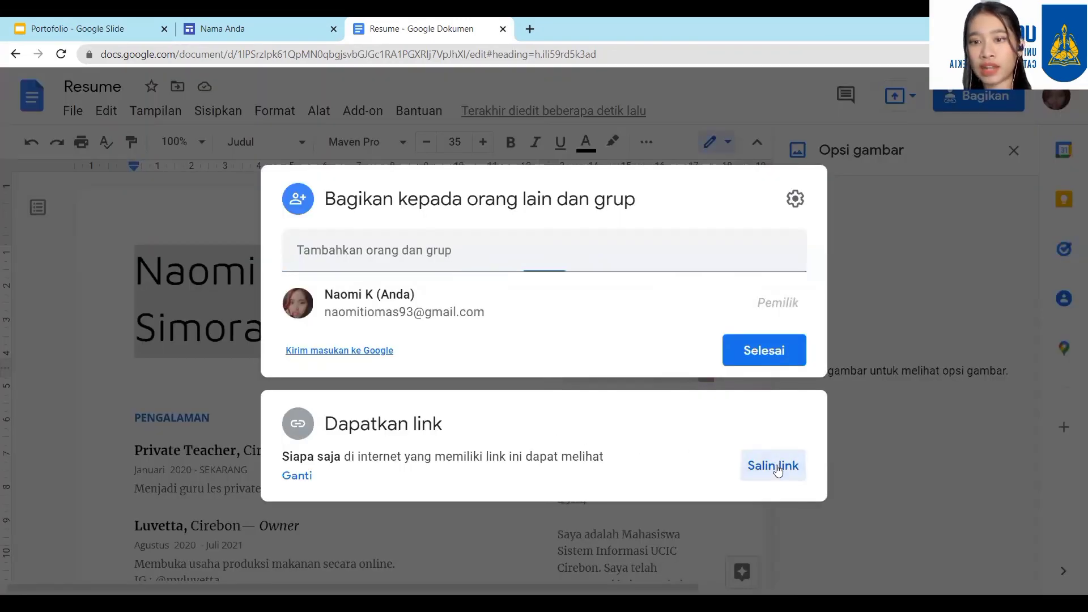
{"action": "left_click", "coordinate": [720, 395]}
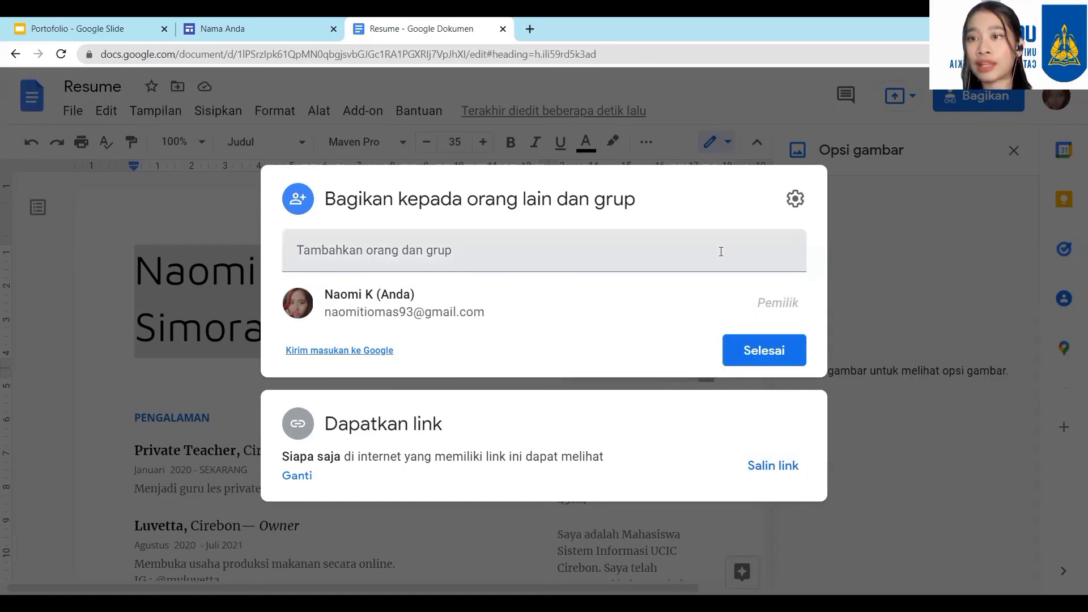
- Check the resume's sharing settings for editors and viewers without changing them, and finish sharing
{"action": "left_click", "coordinate": [795, 201]}
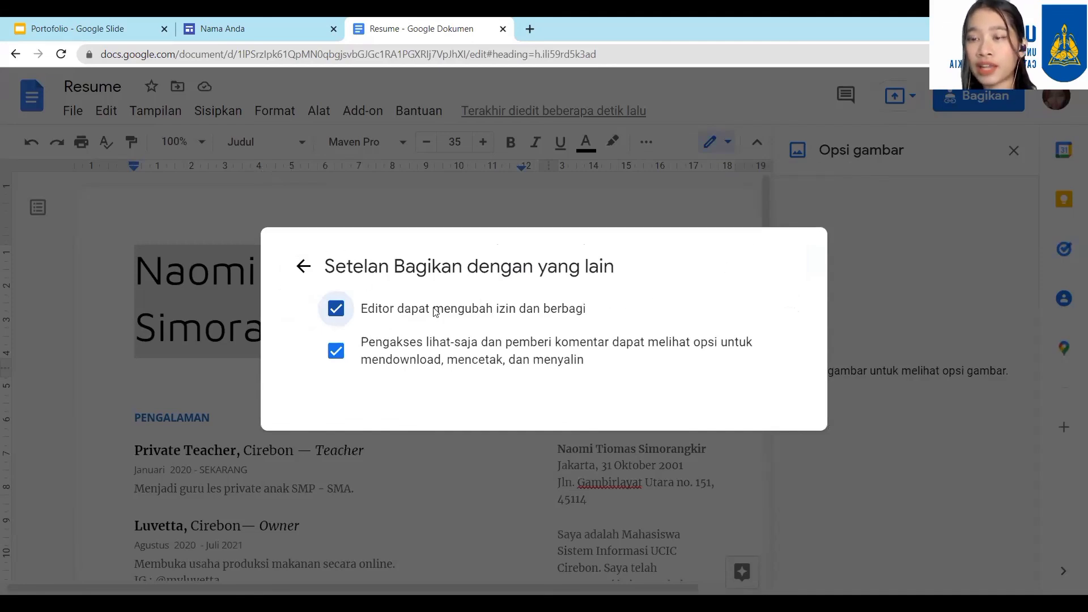
{"action": "left_click", "coordinate": [303, 267]}
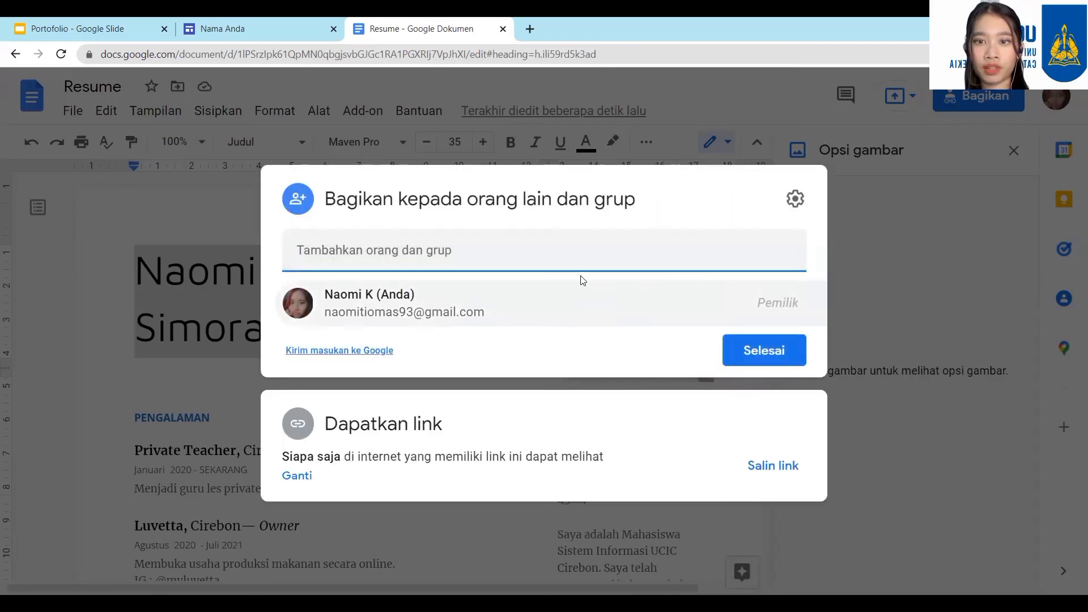
{"action": "left_click", "coordinate": [763, 359]}
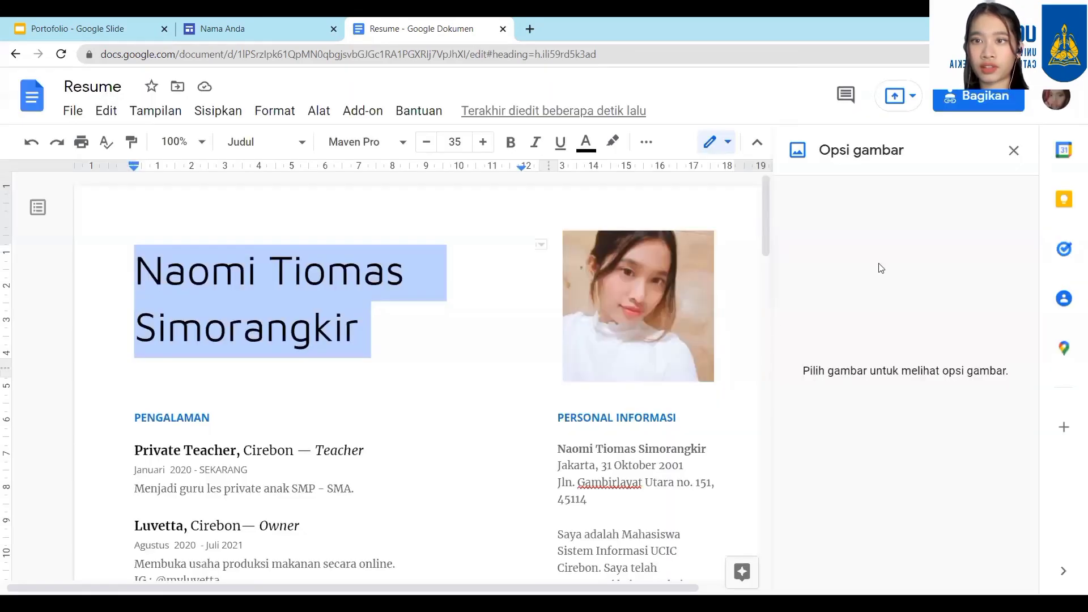